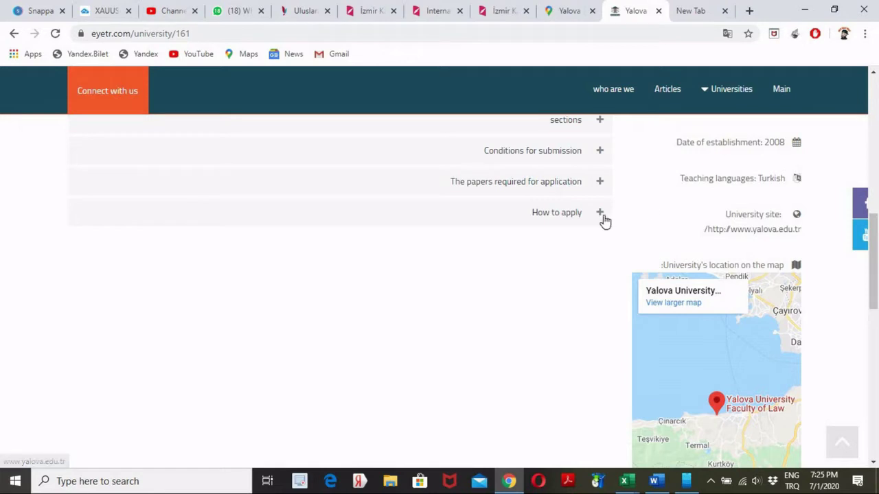
- Expand How to apply on the eyetr.com Yalova profile and scroll to its application link
left_click(391, 225)
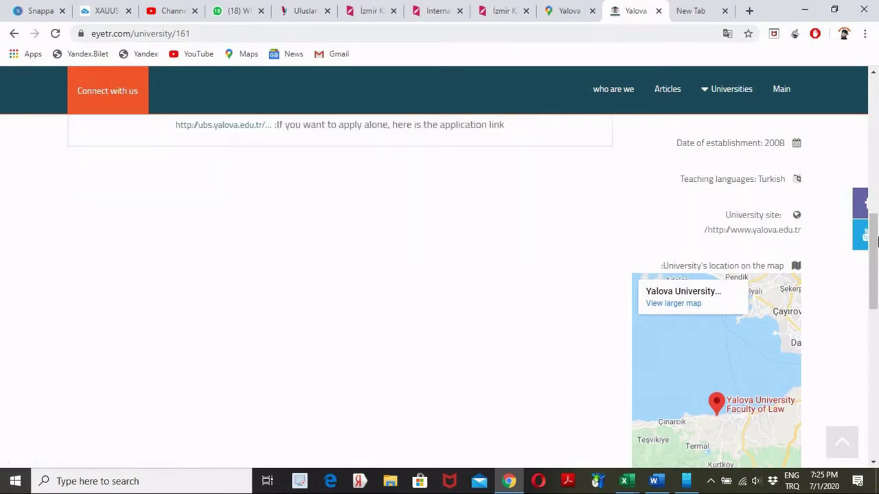
left_click_drag(873, 261, 873, 231)
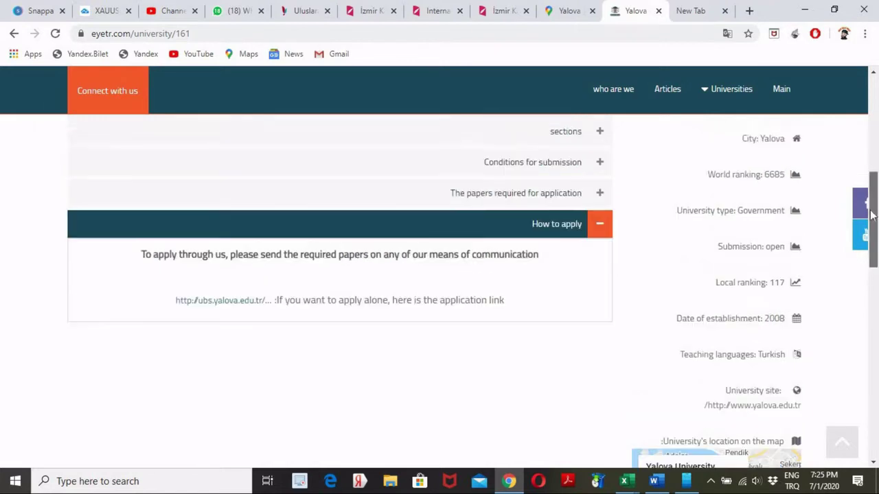
left_click_drag(873, 213, 873, 221)
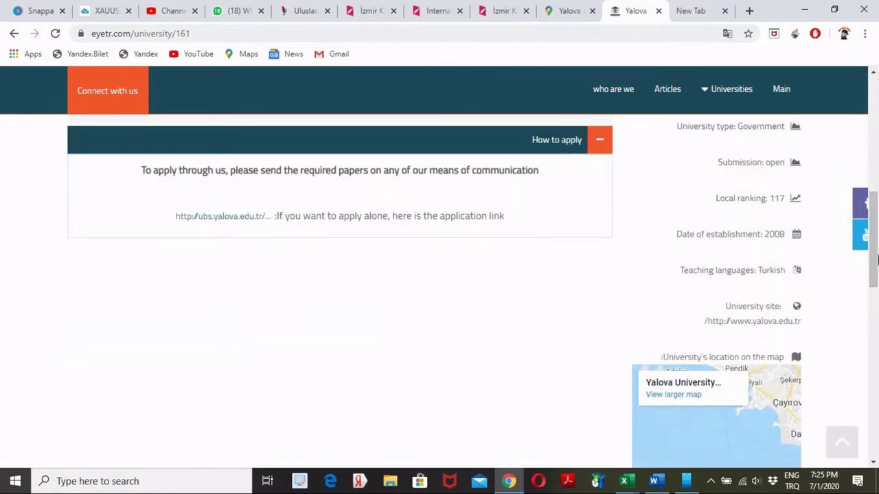
left_click_drag(876, 259, 876, 269)
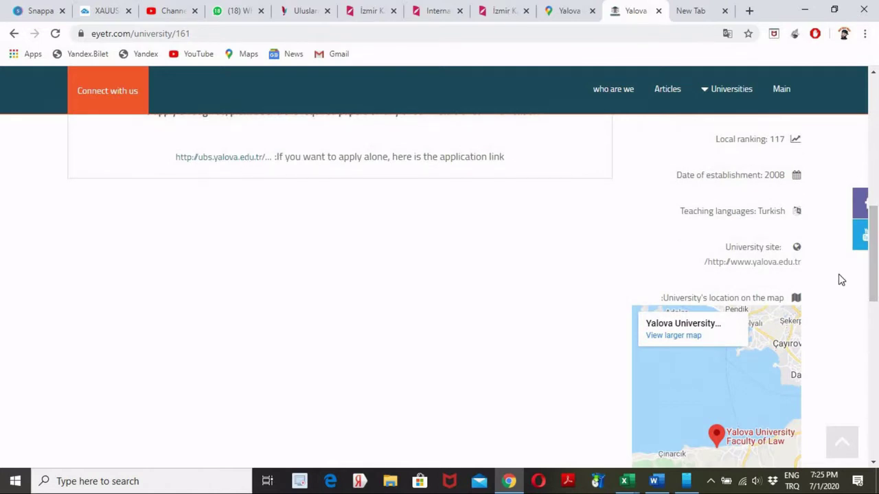
left_click_drag(876, 275, 761, 239)
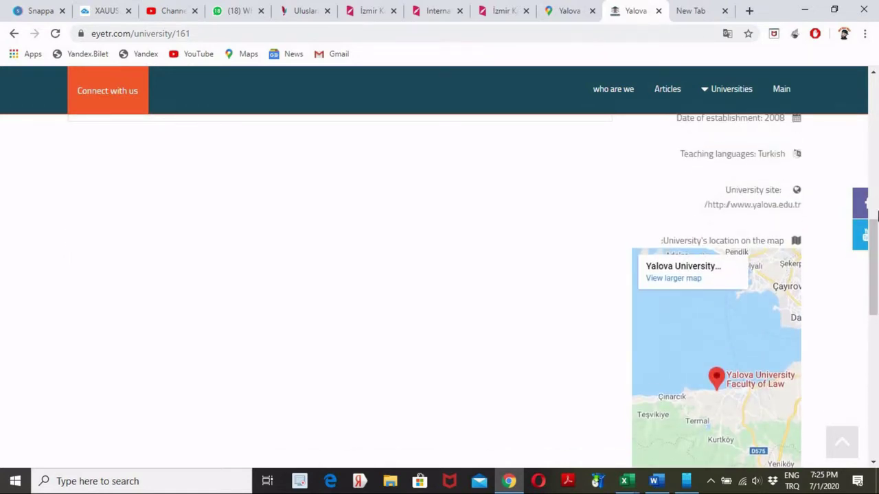
left_click_drag(876, 224, 789, 176)
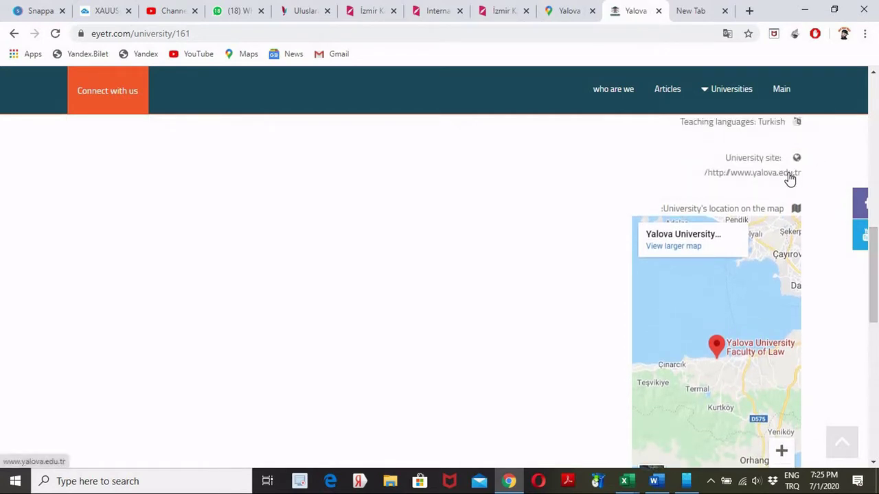
left_click(789, 177)
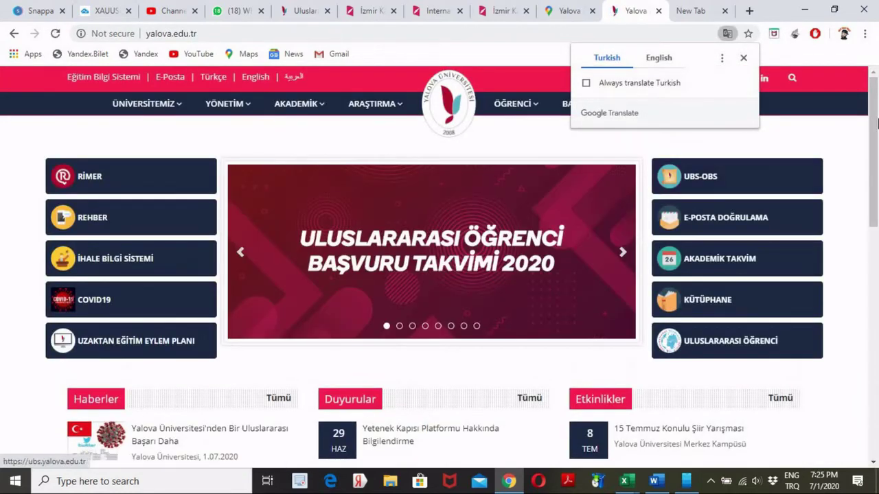
left_click(665, 60)
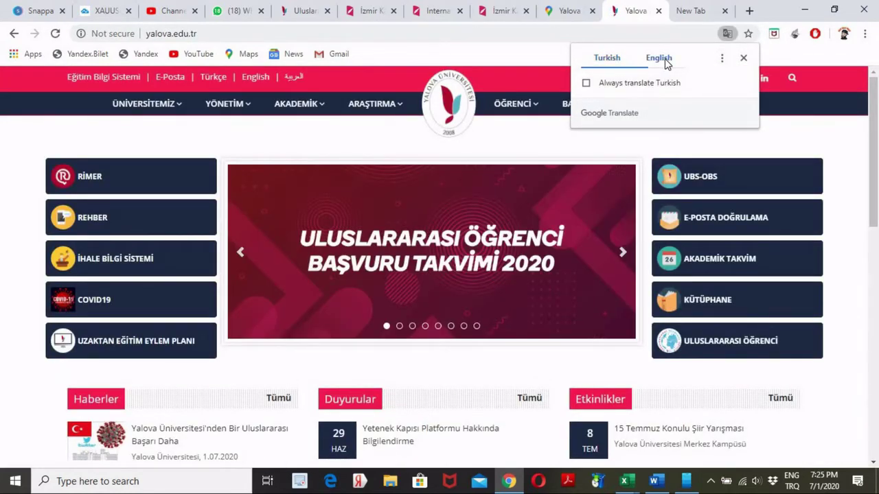
left_click(743, 60)
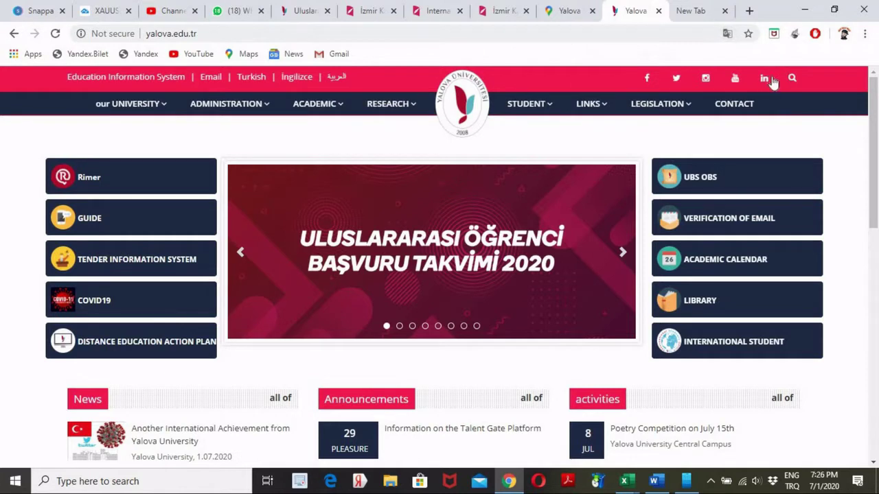
left_click_drag(872, 110, 872, 111)
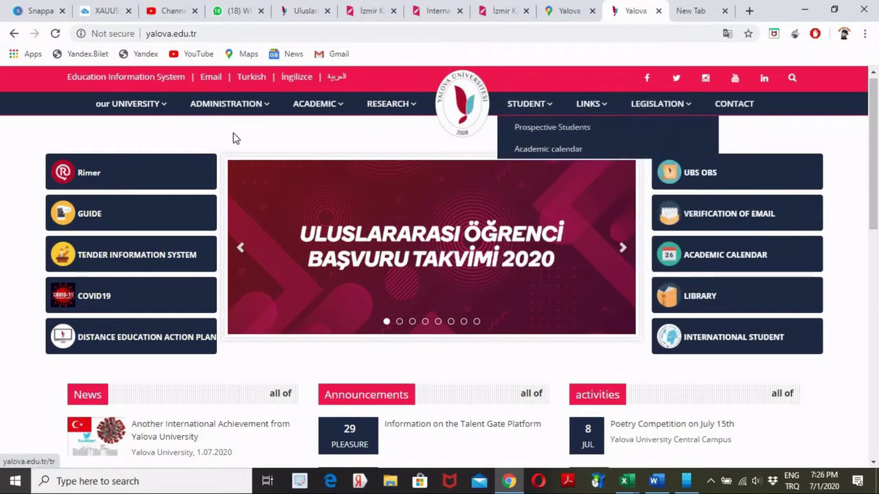
left_click_drag(877, 256, 874, 165)
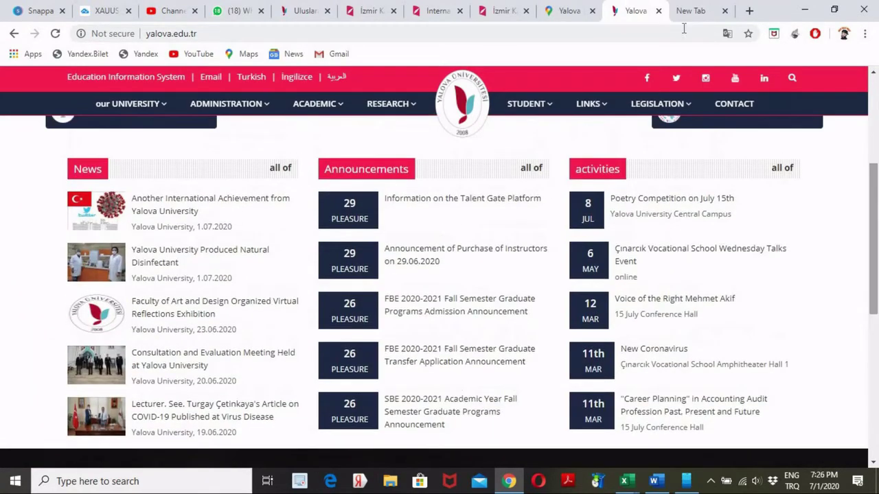
left_click(12, 33)
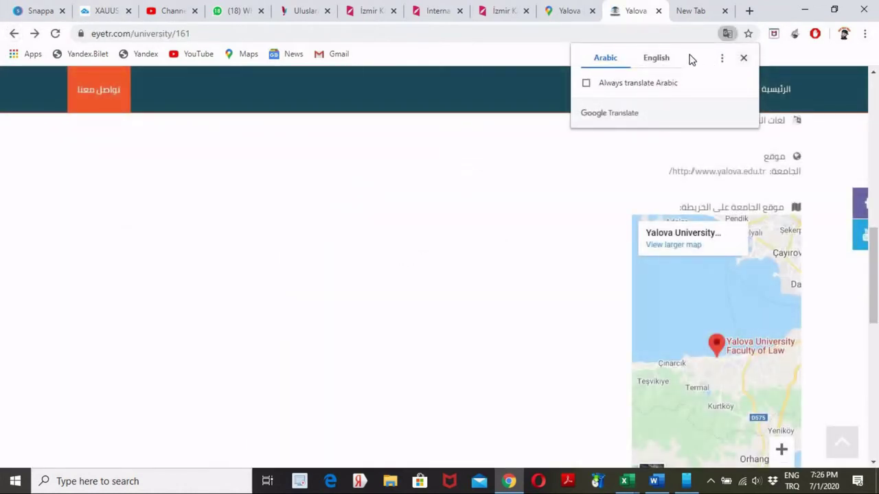
- Translate the profile to English and follow the ubs.yalova.edu.tr application link under How to apply
left_click(656, 58)
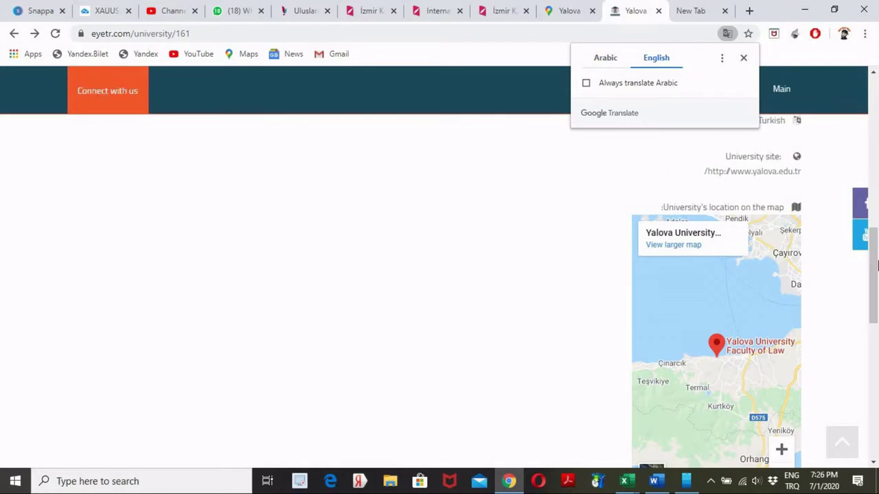
scroll(724, 210, "up", 4)
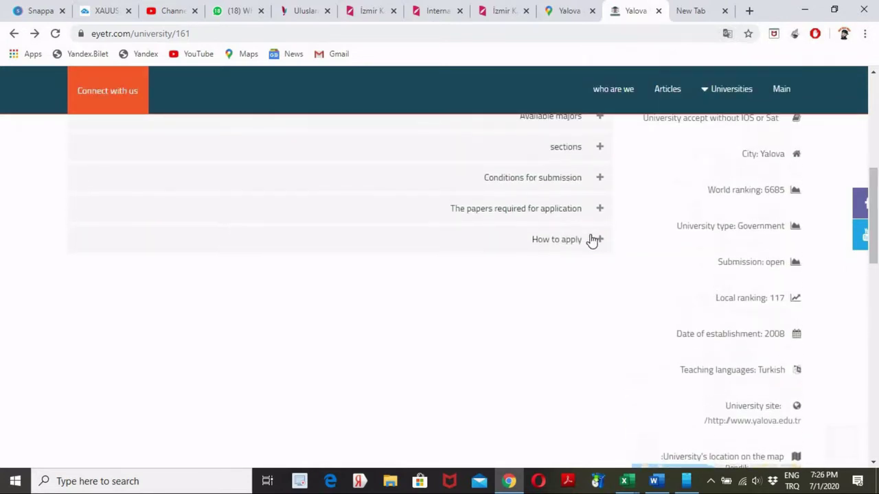
left_click(590, 238)
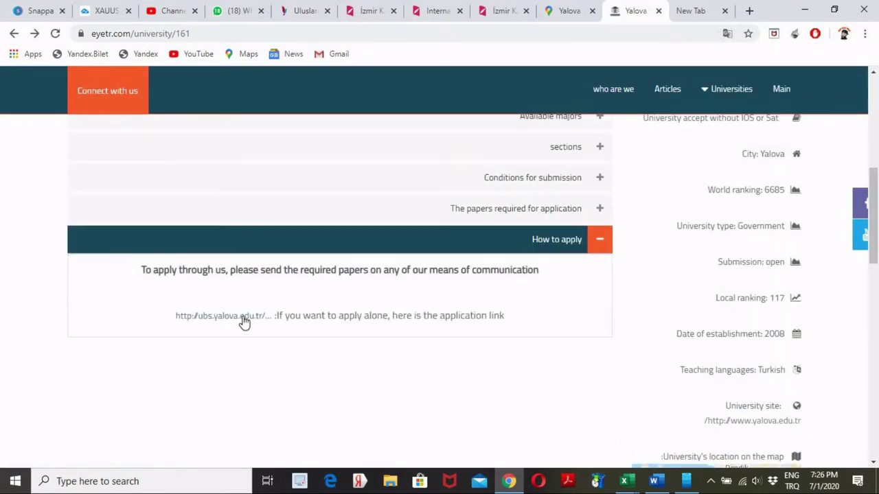
left_click(244, 320)
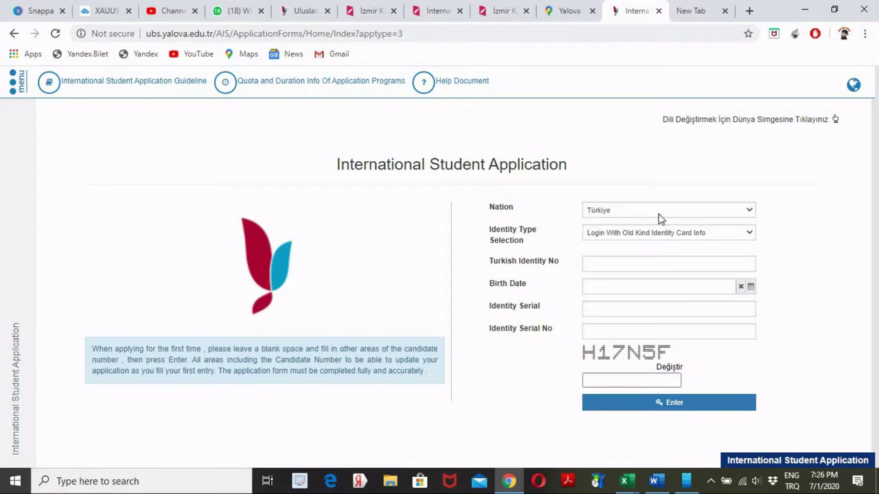
- Select ETHIOPIA in the Nation dropdown of the application form
left_click(750, 213)
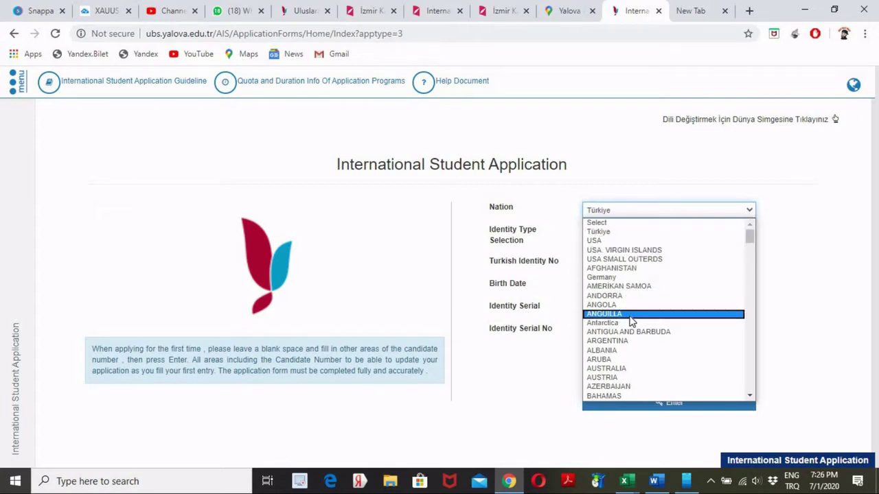
key("e")
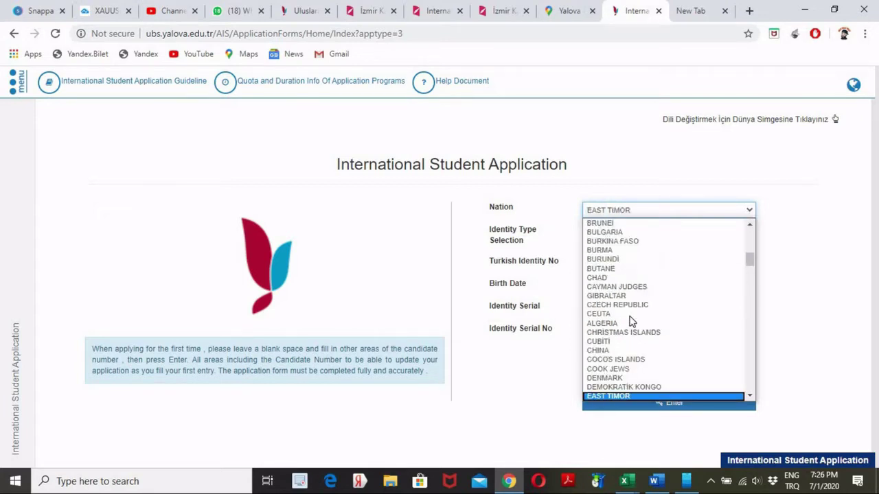
key("t")
key("h")
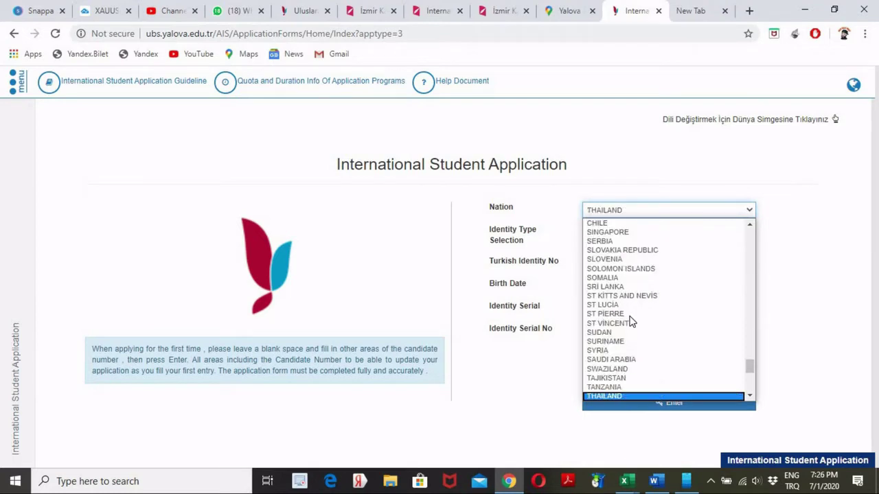
key("e")
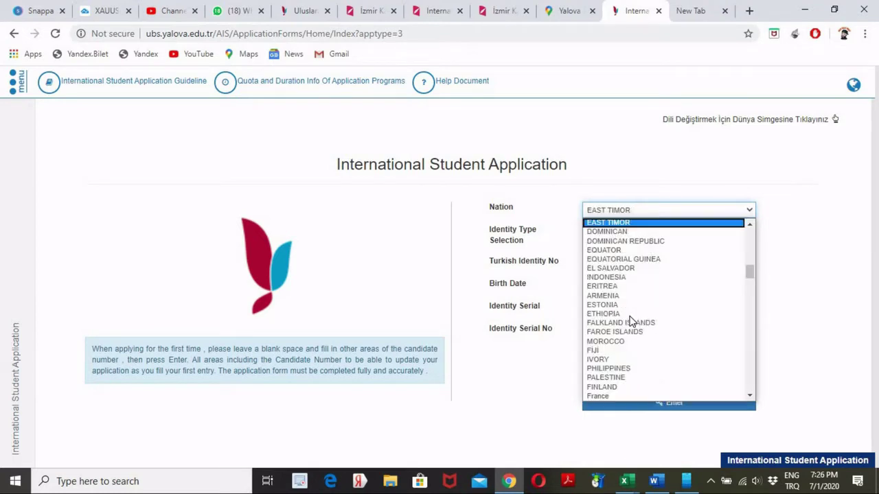
key("Down")
key("Down")
key("Down")
key("Down")
key("Down")
key("Down")
key("Down")
key("Down")
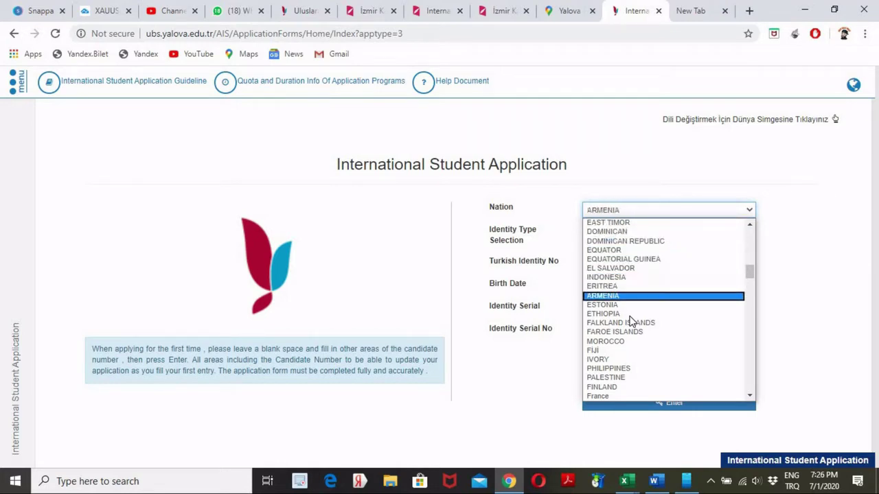
key("Down")
key("Down")
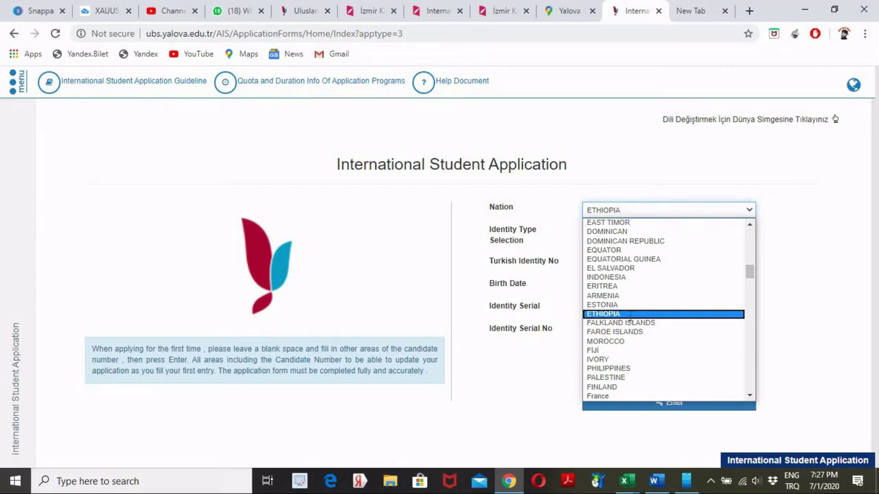
left_click(630, 315)
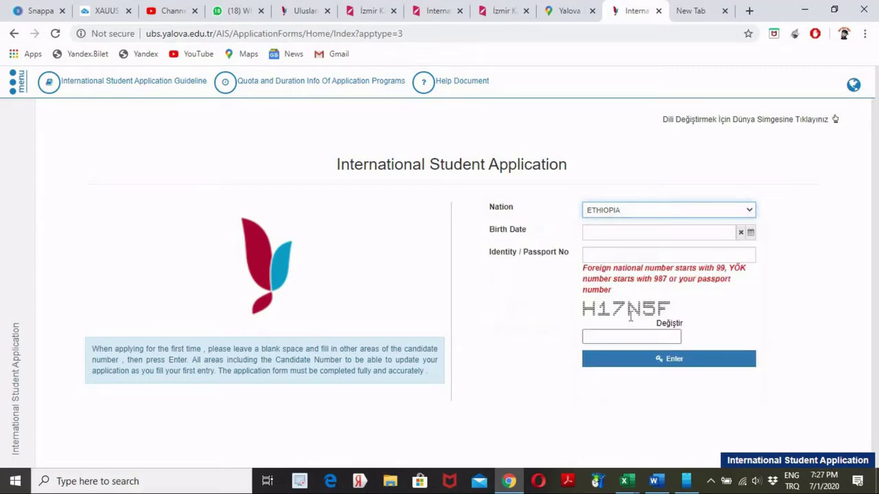
- Enter the birth date and fill the saved passport number from autofill
left_click(625, 233)
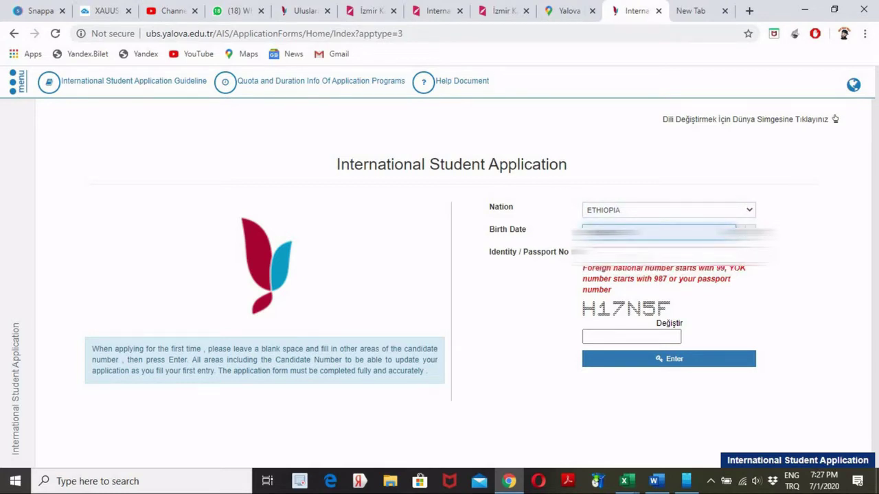
left_click(597, 252)
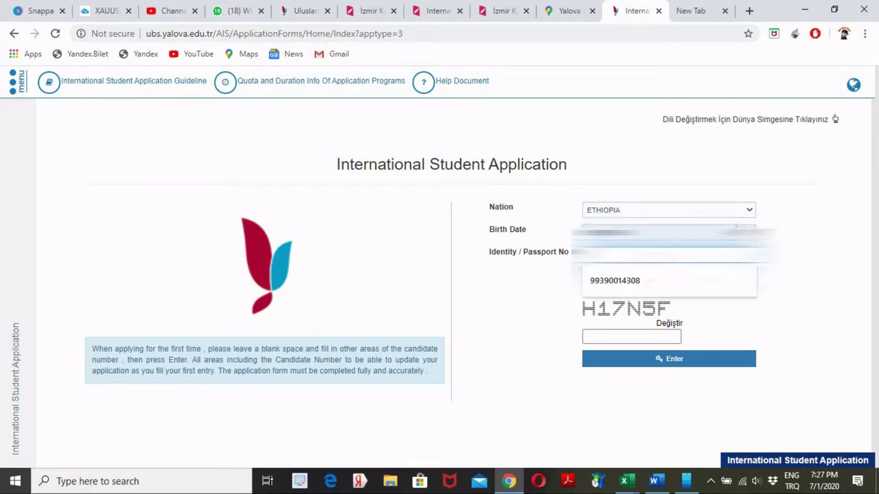
left_click(597, 281)
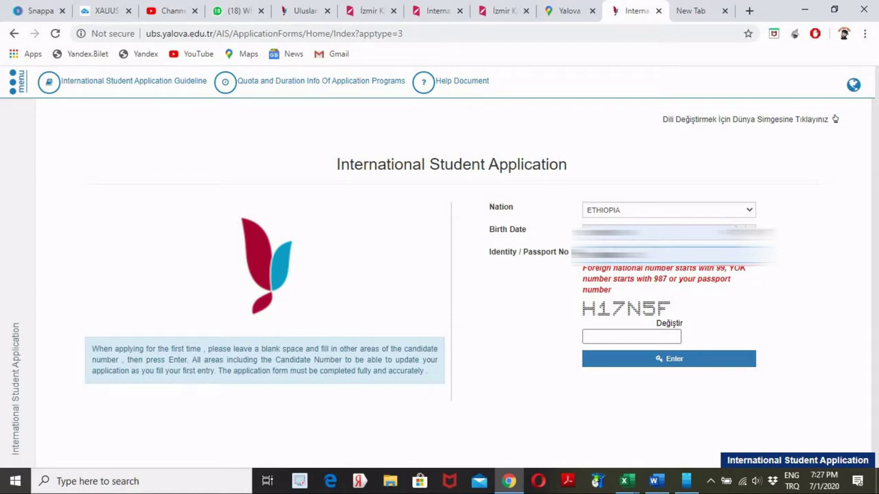
- Type the displayed security code and log in to the application
left_click(622, 336)
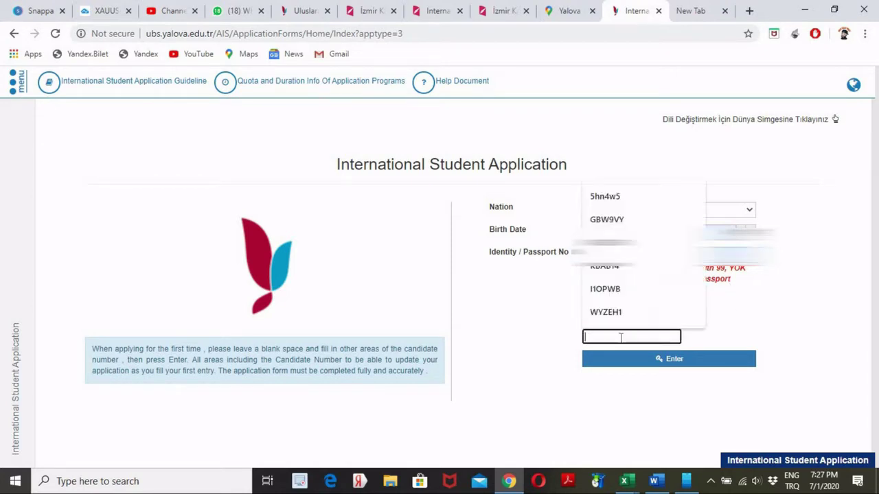
left_click(618, 328)
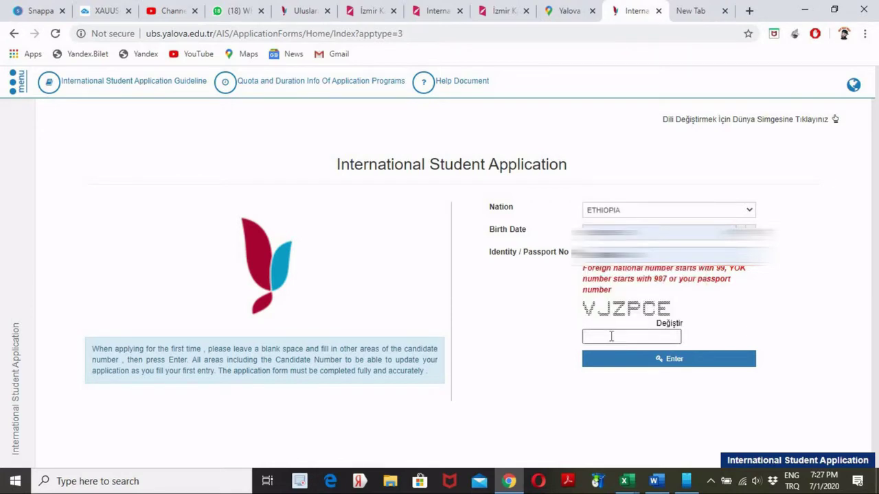
left_click(611, 336)
type("VJZPCE")
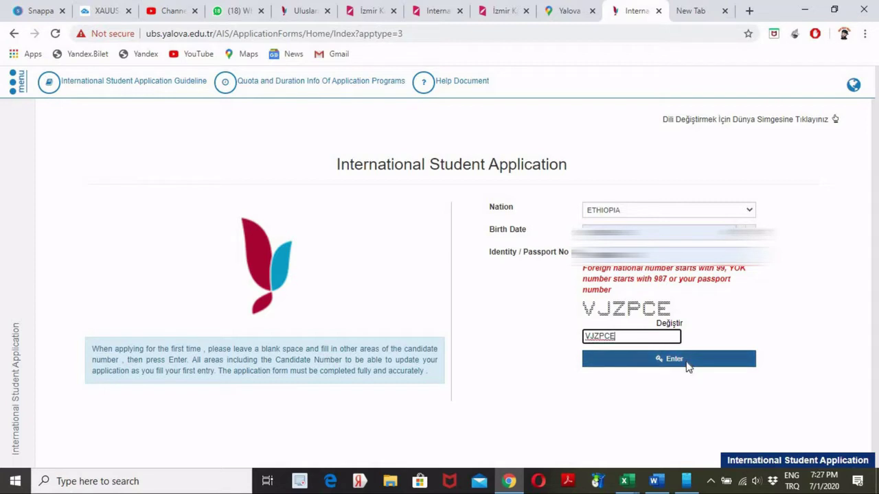
left_click(687, 366)
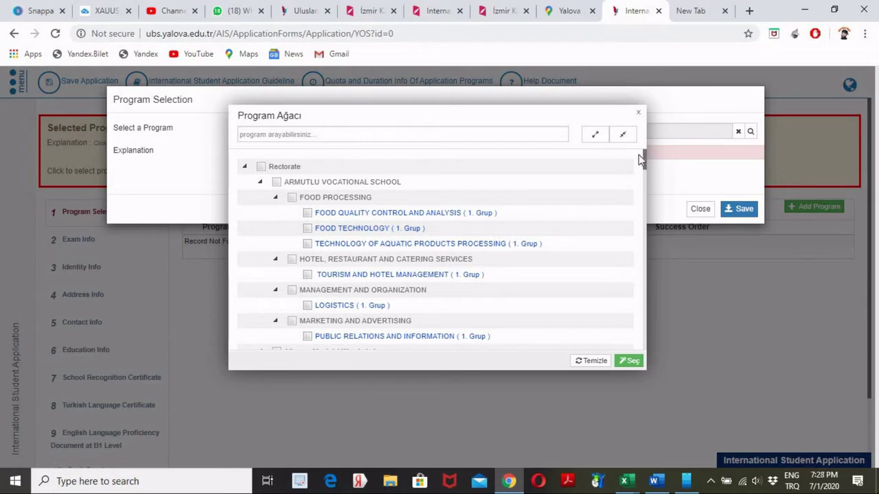
- Tick İşletme under Yalova Economics and Administrative Sciences Faculty in the Program Ağacı tree and confirm with Seç
scroll(646, 164, "down", 2)
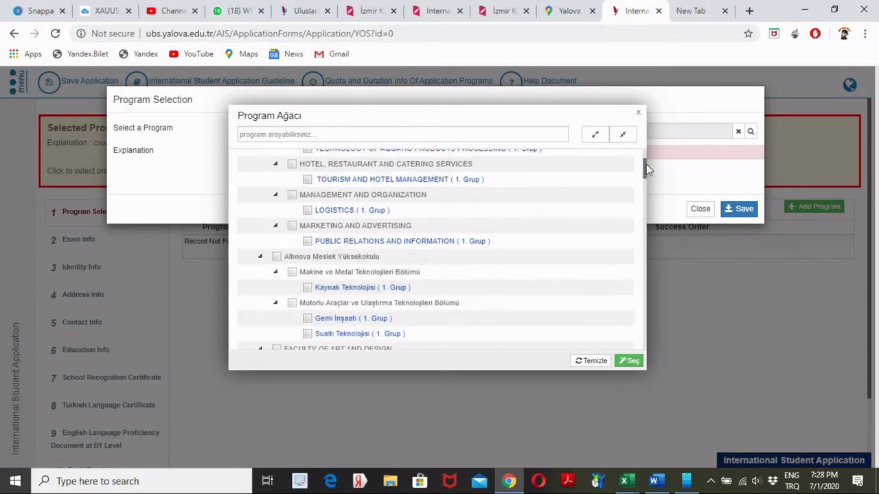
left_click_drag(647, 163, 646, 174)
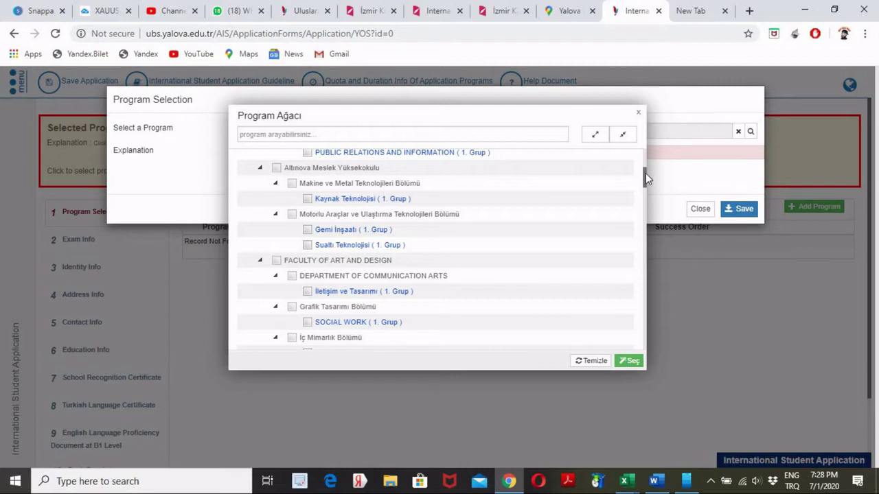
scroll(646, 177, "down", 1)
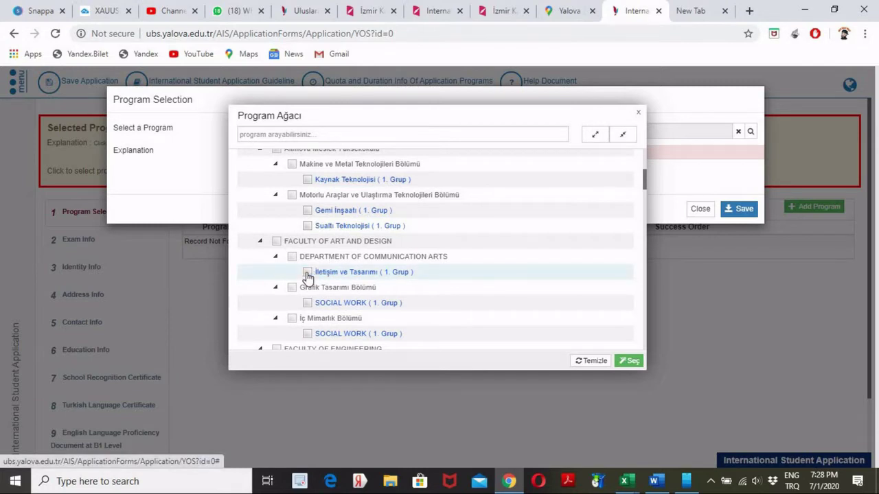
left_click(308, 273)
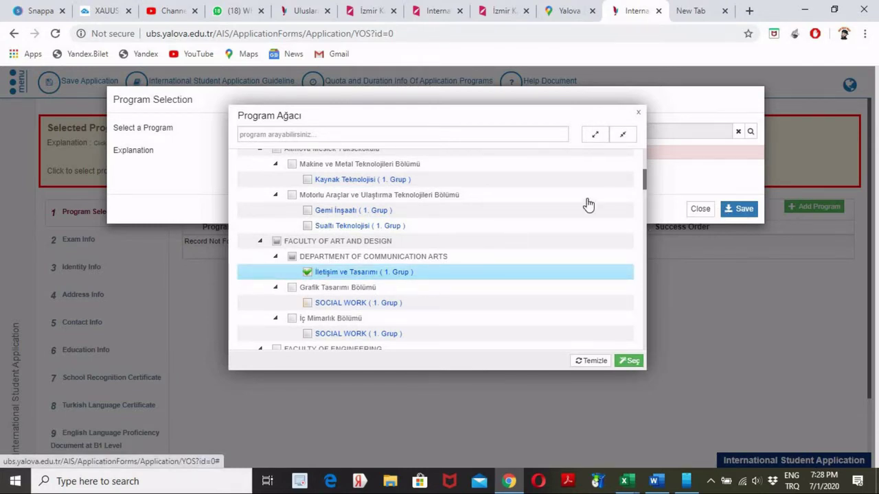
left_click_drag(644, 172, 644, 213)
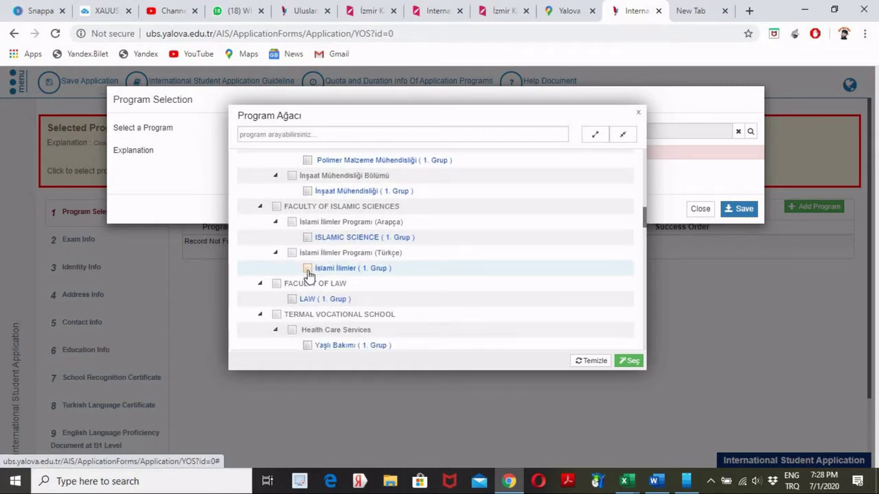
left_click(307, 269)
left_click_drag(643, 220, 644, 230)
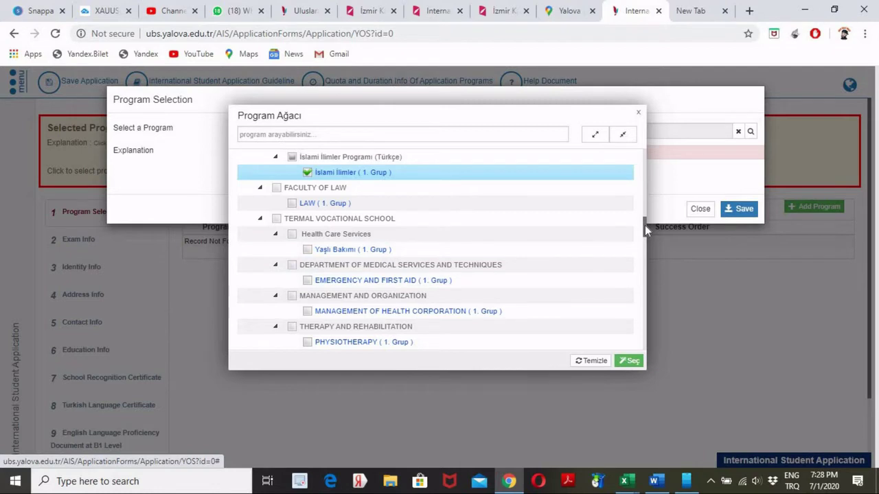
left_click_drag(644, 226, 644, 240)
left_click(307, 266)
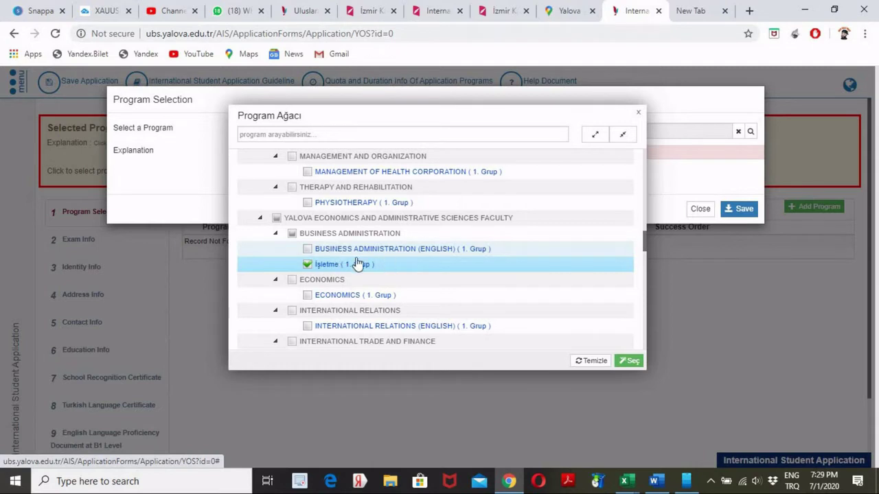
left_click(628, 361)
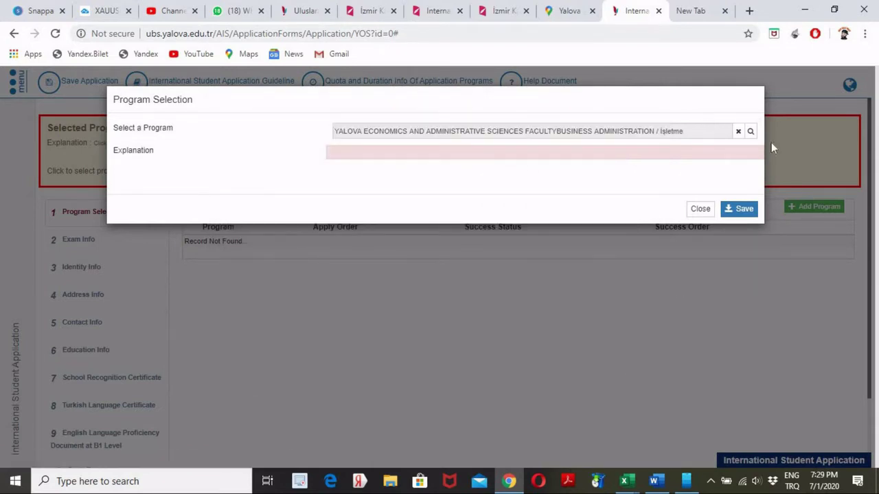
- Save İşletme - 1.Group as apply order 1 and review its required exams
left_click(742, 209)
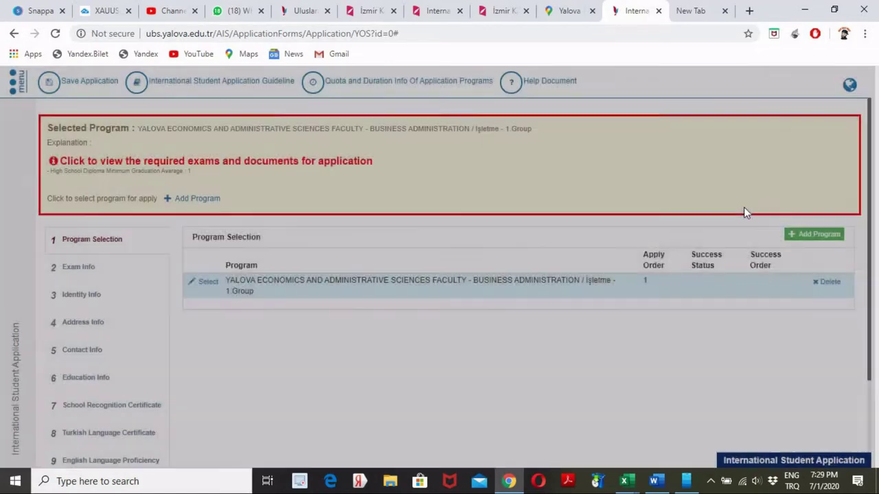
left_click(261, 295)
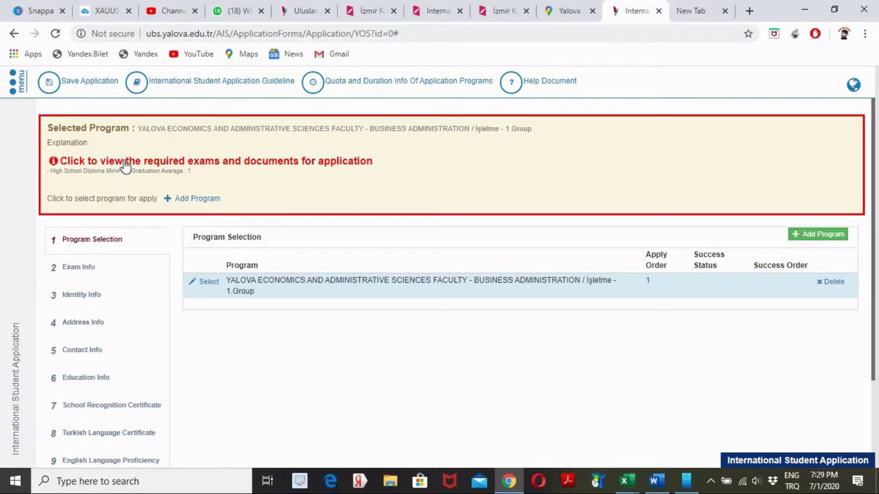
left_click(331, 165)
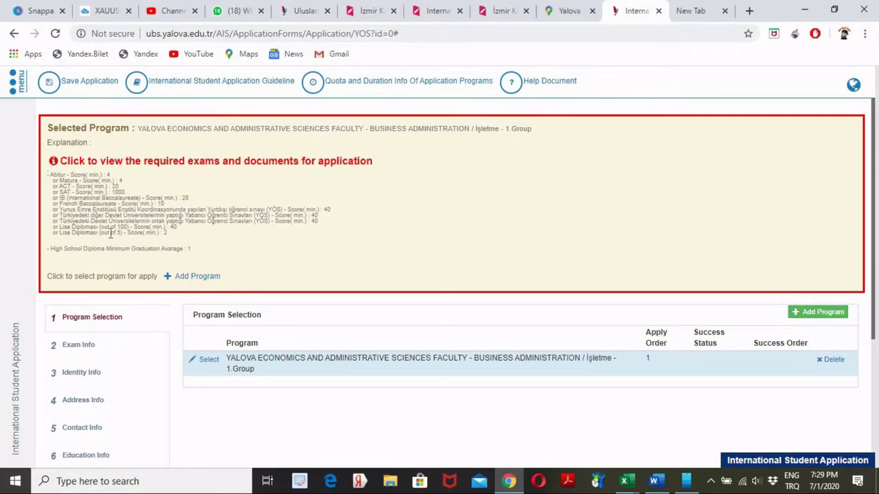
left_click(206, 278)
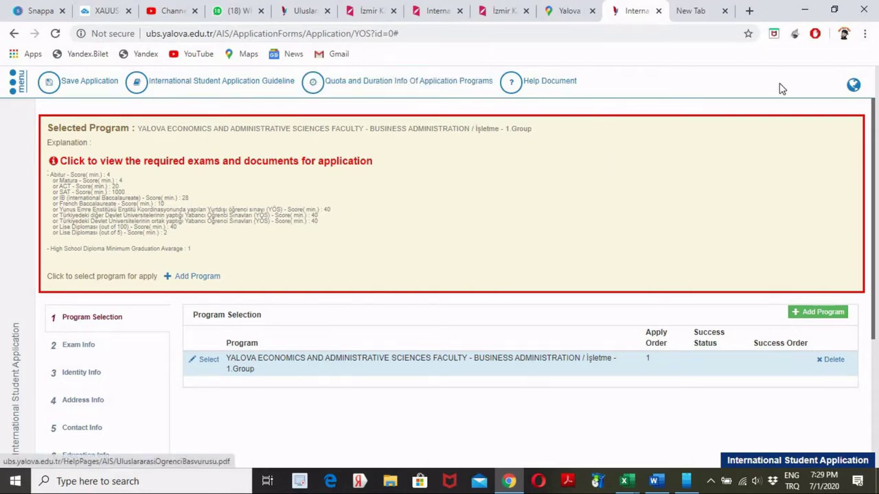
left_click(338, 165)
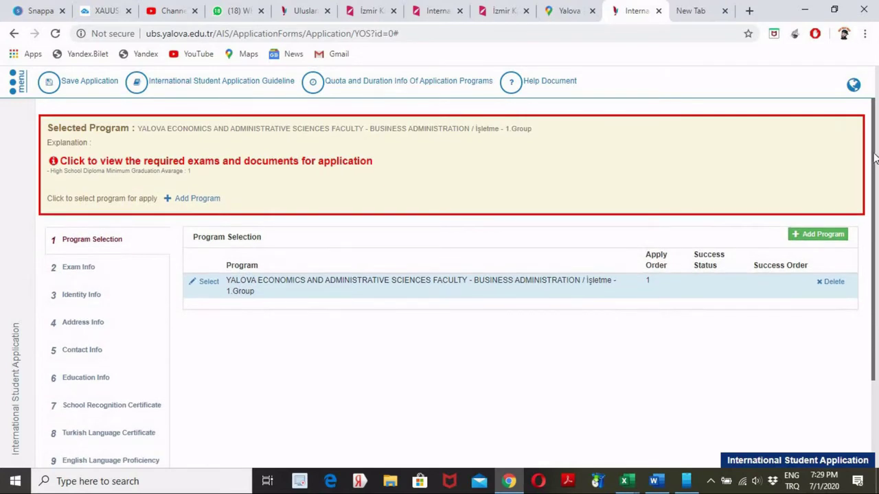
- Move on to the Exam Info step of the application
left_click_drag(874, 158, 875, 165)
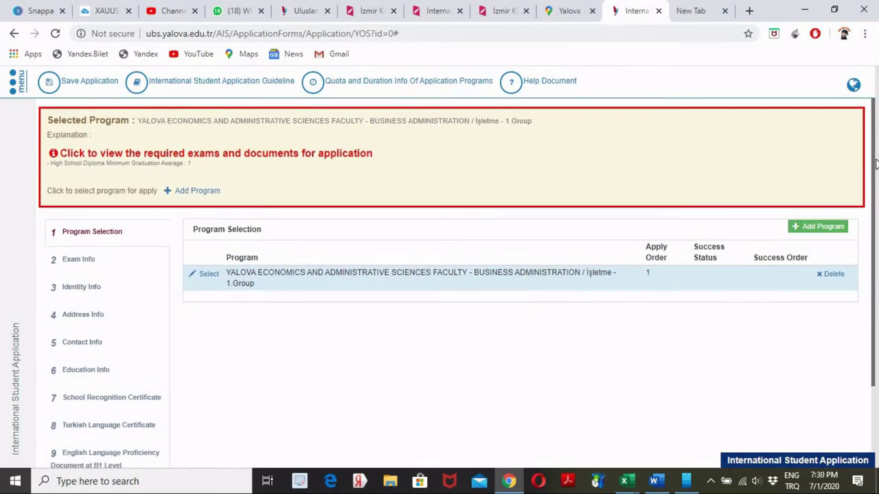
scroll(394, 282, "down", 1)
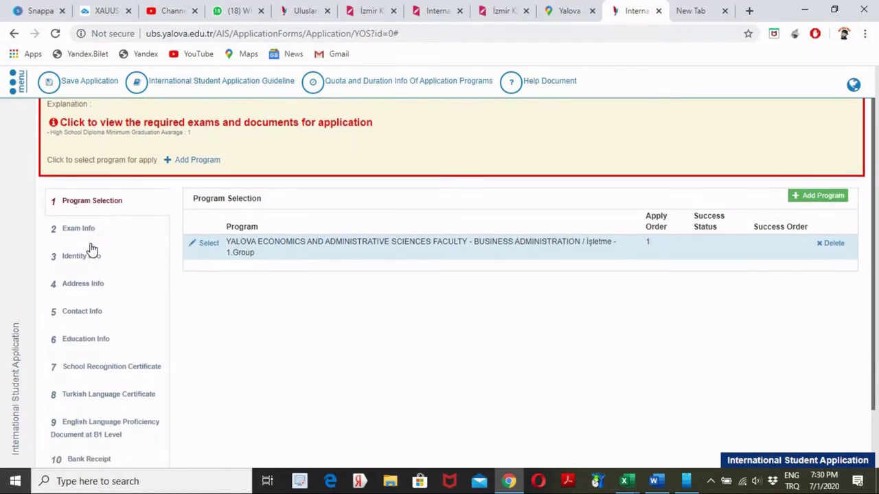
left_click(86, 233)
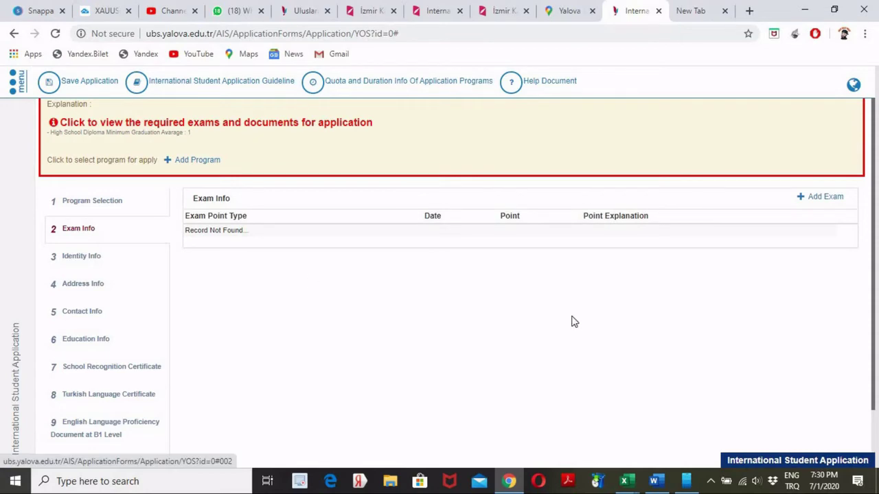
- Add an exam of type Foreign Student Exam, Lise Diploması (out of 100), point type Score
left_click(817, 199)
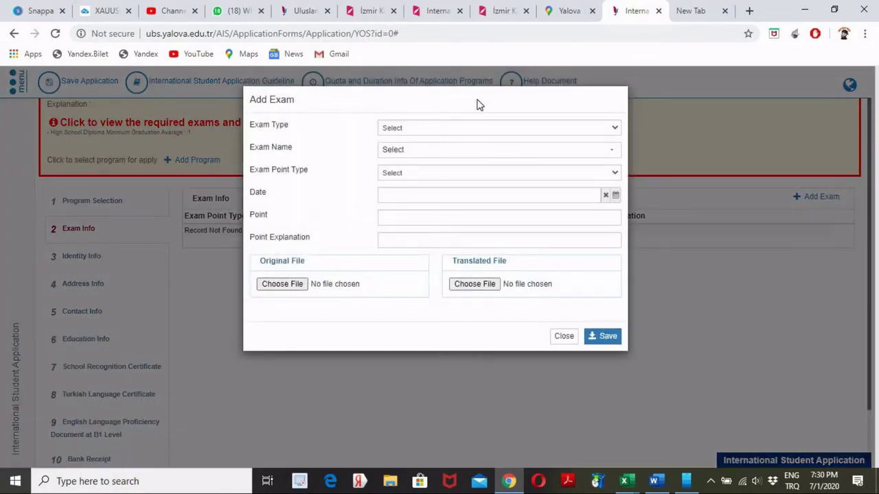
left_click(614, 130)
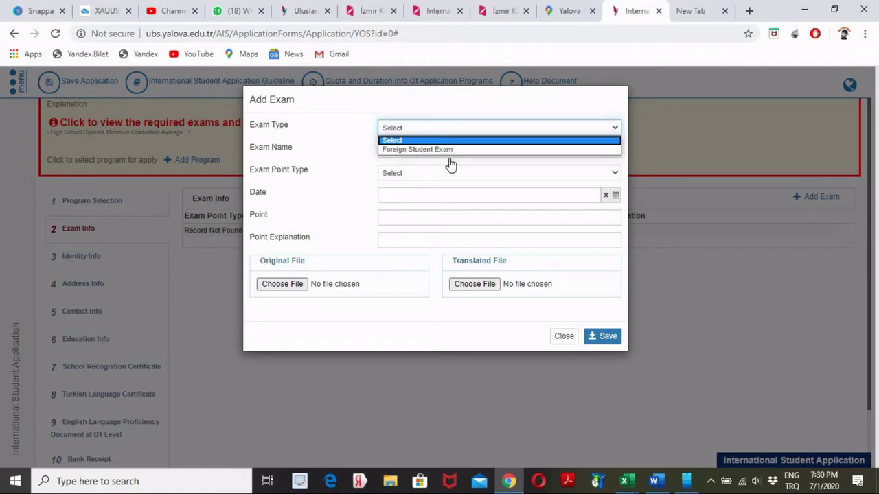
left_click(415, 149)
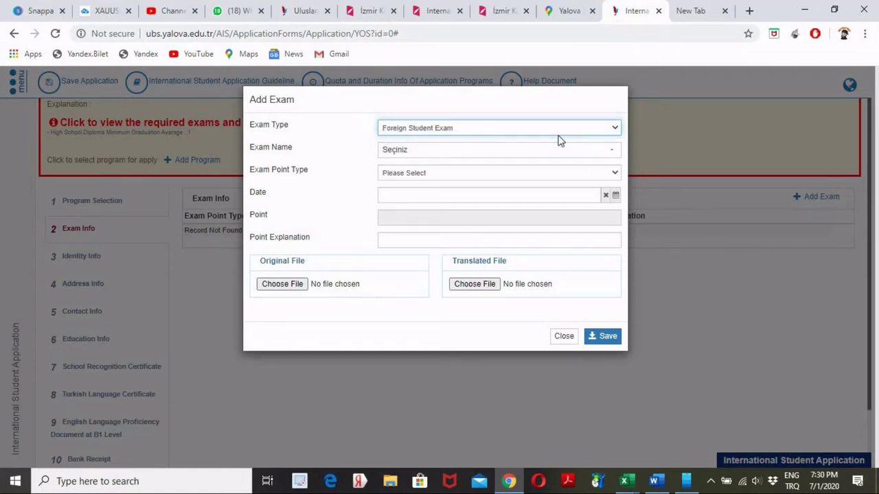
left_click(613, 151)
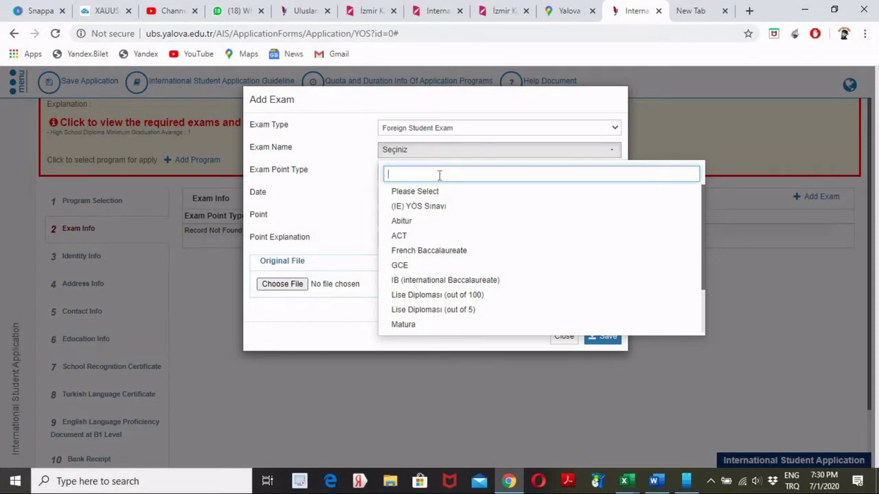
left_click(445, 295)
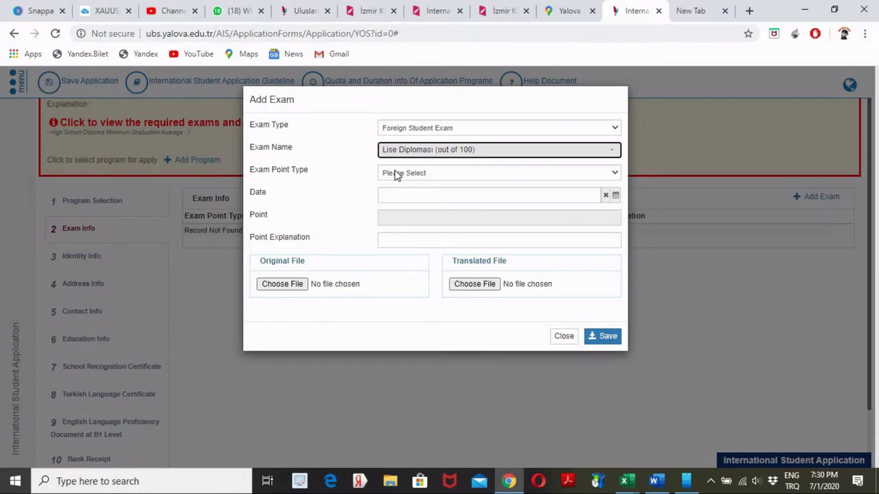
left_click(458, 176)
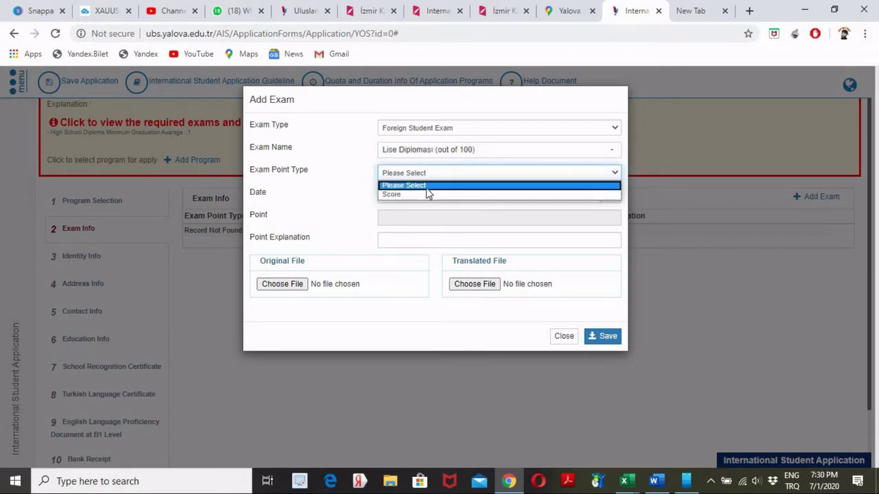
left_click(424, 194)
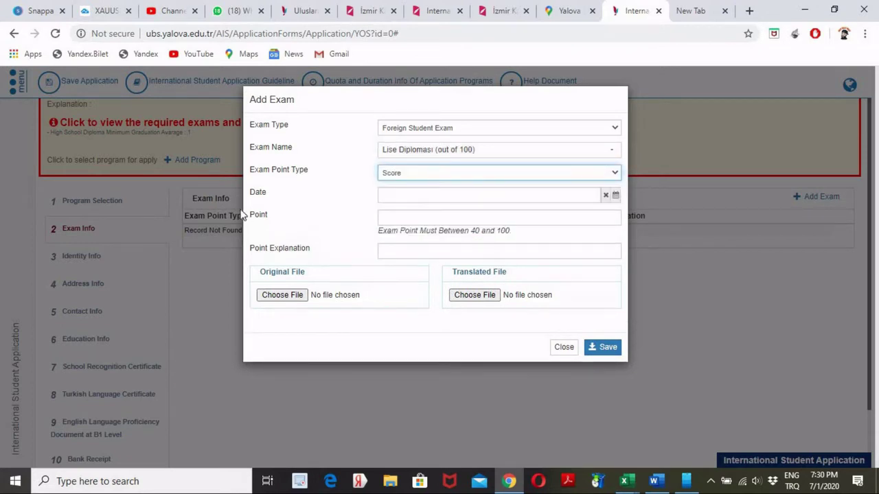
left_click(436, 196)
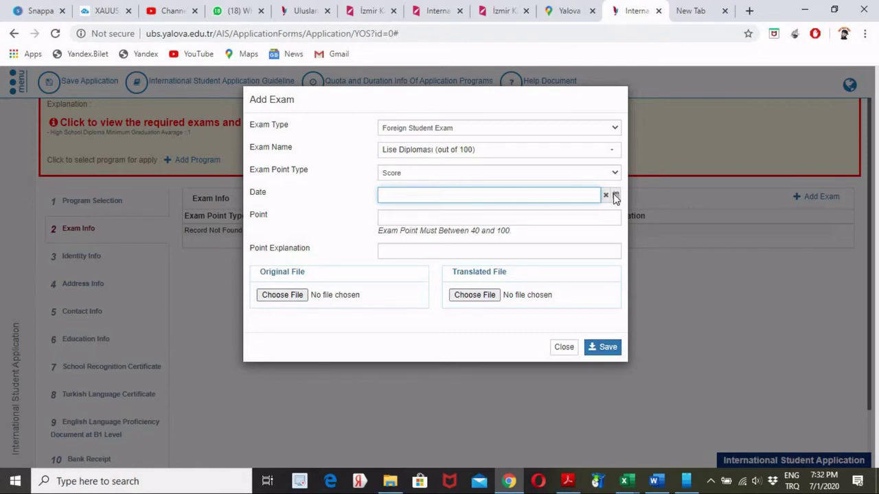
- Set the exam date to 17.07.2017 and the point to 76
left_click(615, 195)
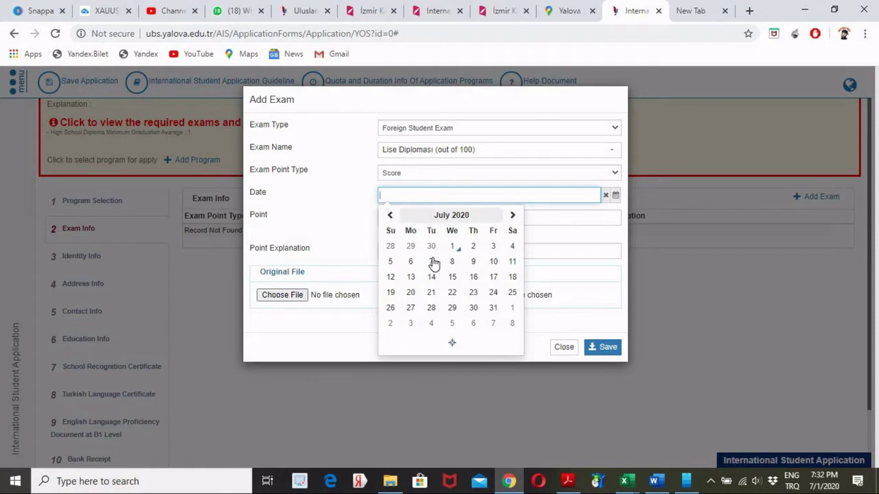
left_click(493, 277)
left_click(442, 195)
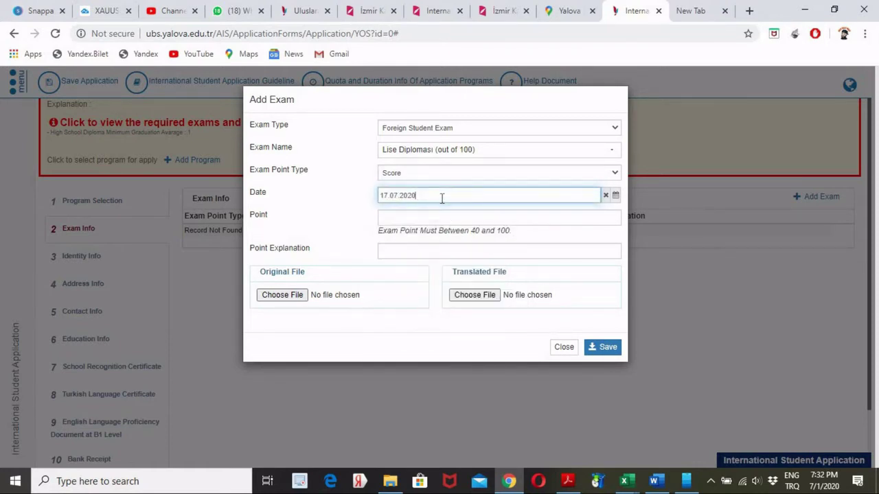
key("BackSpace")
key("BackSpace")
type("17")
left_click(436, 219)
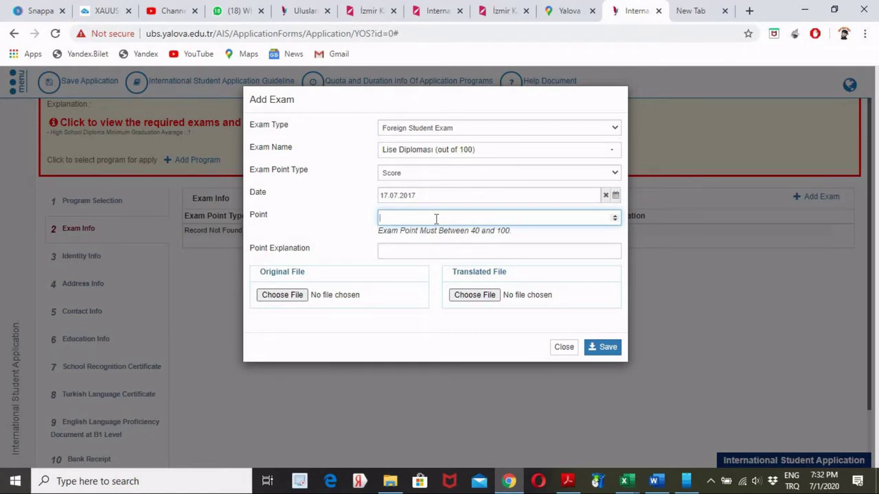
type("7")
type("6")
- Write the point explanation '700 OUT OF 476 TO 100PERCENT WILL BE 75 OUT OF 100'
left_click(418, 251)
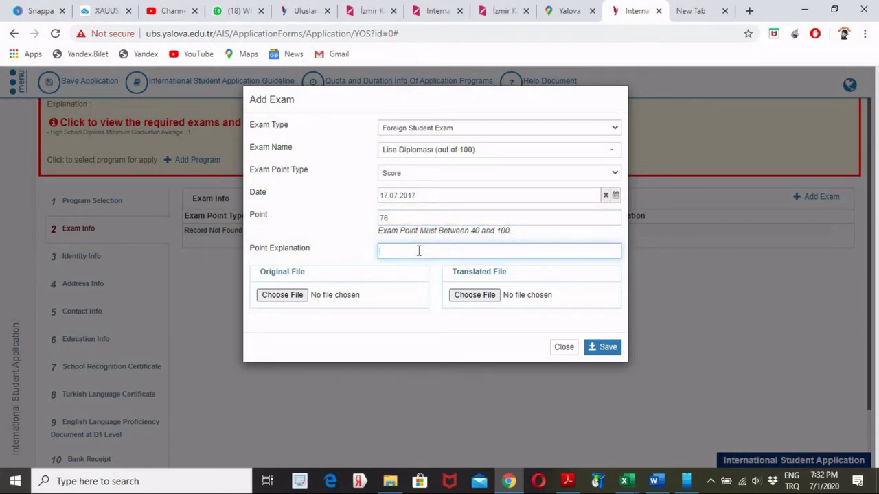
type("700")
type(" OUT OF")
key("BackSpace")
key("BackSpace")
key("BackSpace")
key("BackSpace")
key("BackSpace")
key("BackSpace")
key("BackSpace")
type("TO ")
type("SAT")
key("BackSpace")
key("BackSpace")
key("BackSpace")
type("PERCENT")
left_click(405, 251)
type("100")
left_click(464, 252)
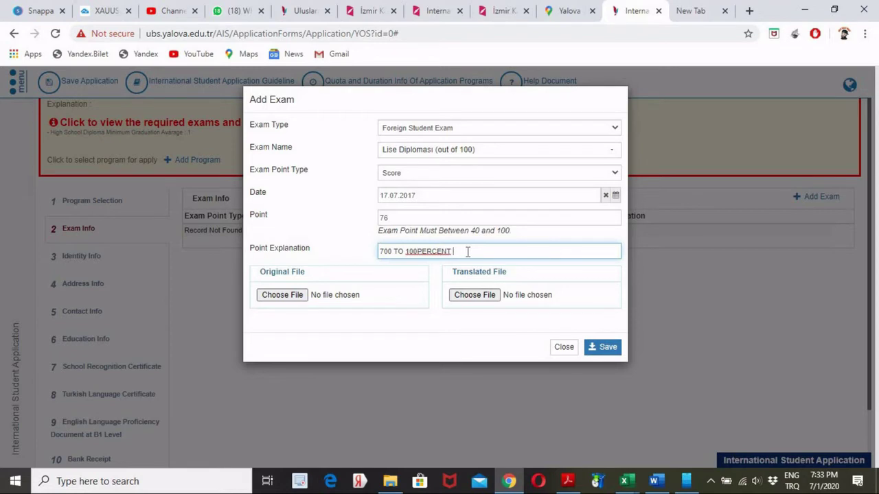
type("WILL BE")
key("BackSpace")
type("OUT OF ")
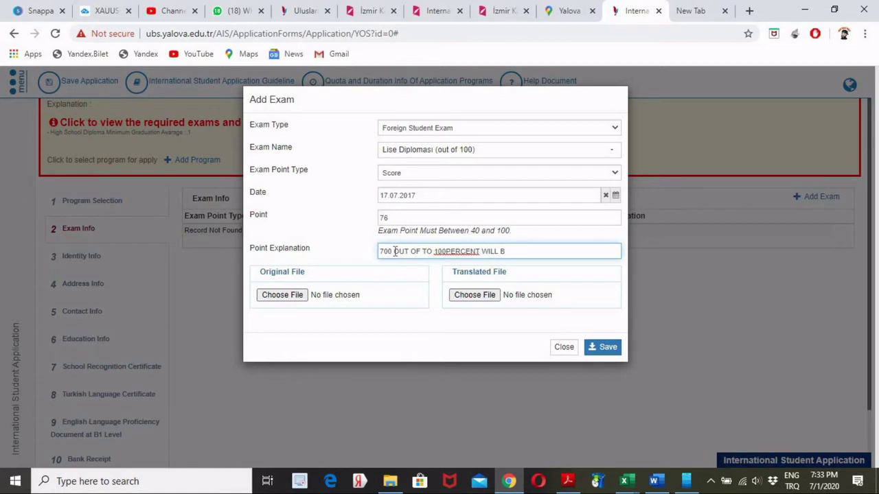
type("476")
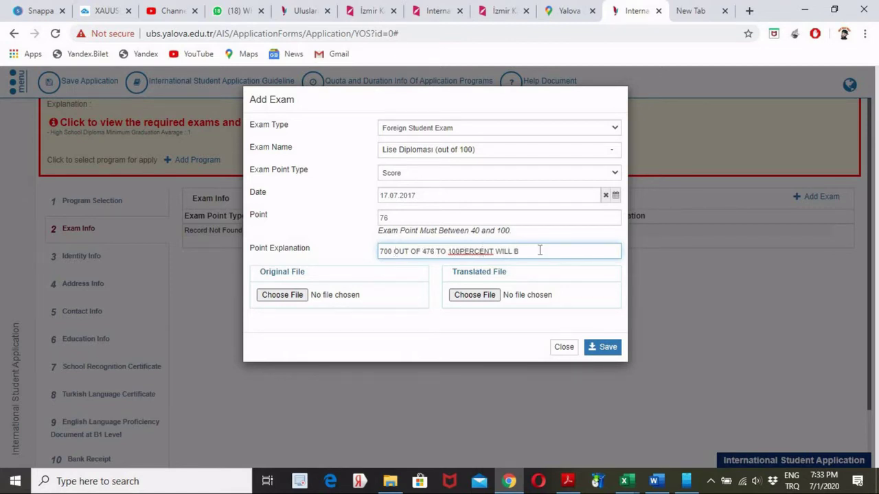
type(" E 75 OUT")
type("OF 100")
left_click(282, 295)
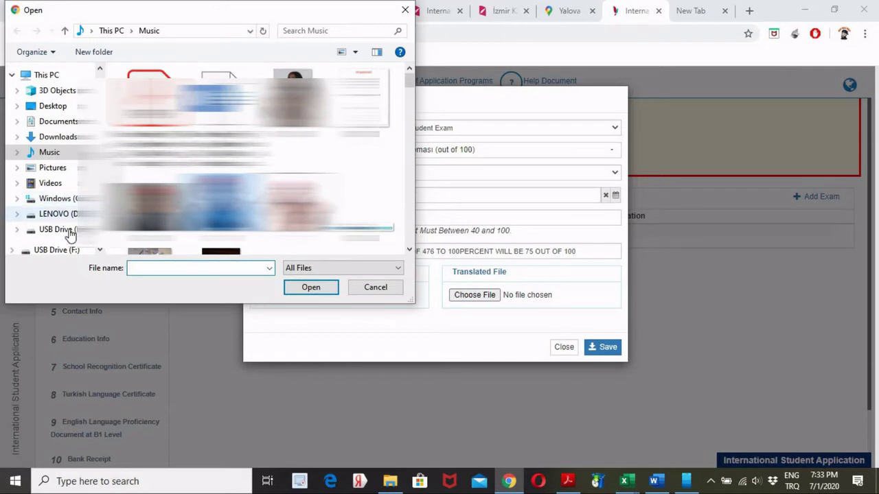
- Browse to USB Drive (F:) in the Open dialog for the exam's original file
left_click(70, 232)
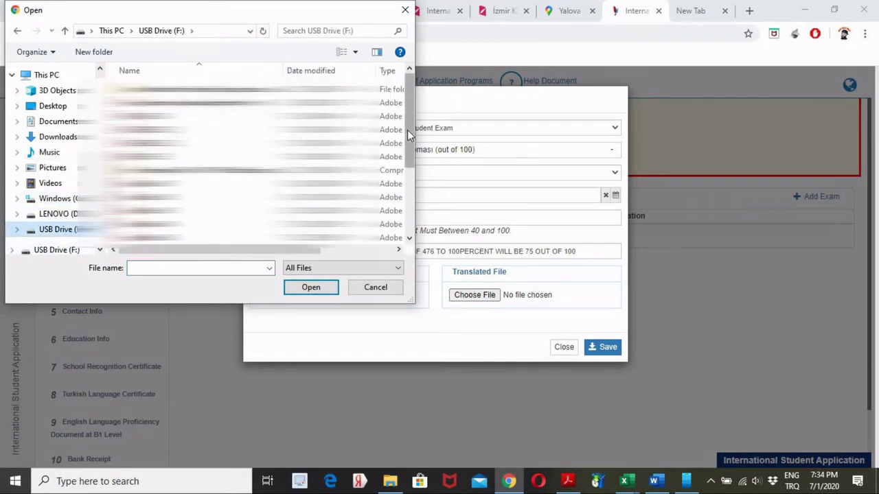
scroll(407, 130, "down", 2)
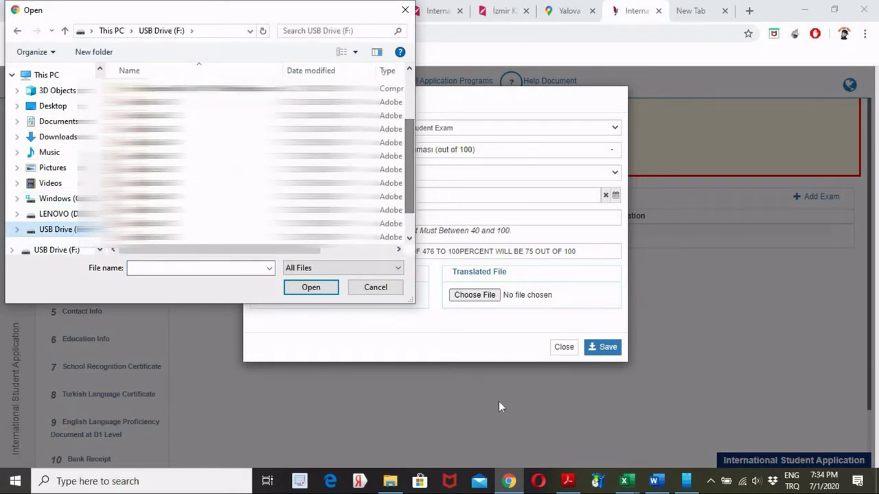
- Check the scan names in File Explorer, then attach Scan0010.pdf as the exam's original file
left_click(383, 483)
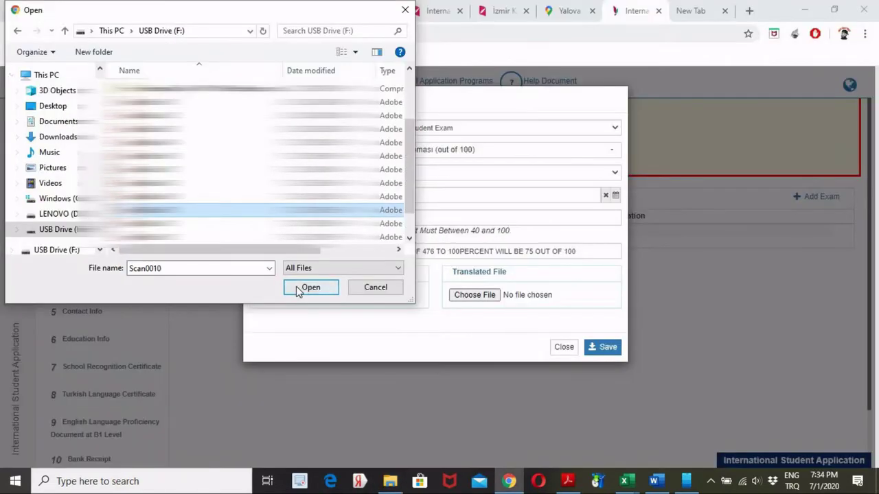
left_click(296, 287)
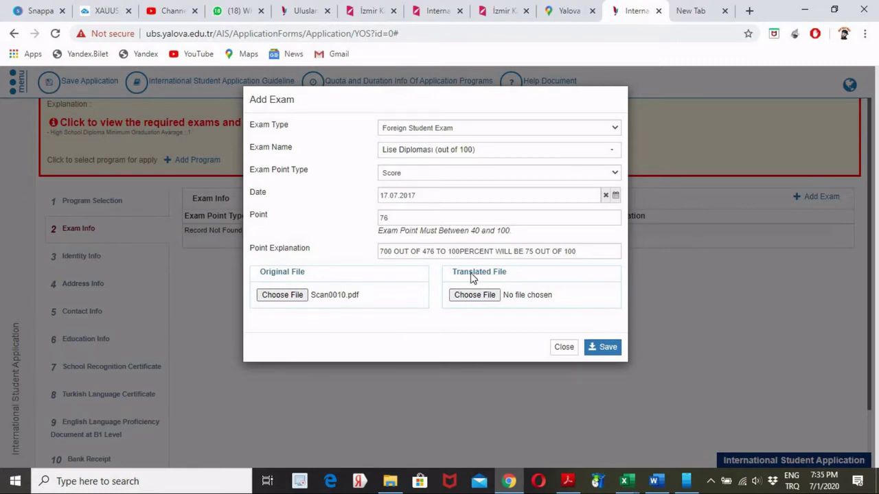
- Attach Scan0010.pdf as the translated file and save the Lise Diploması exam record with score 76
left_click(488, 296)
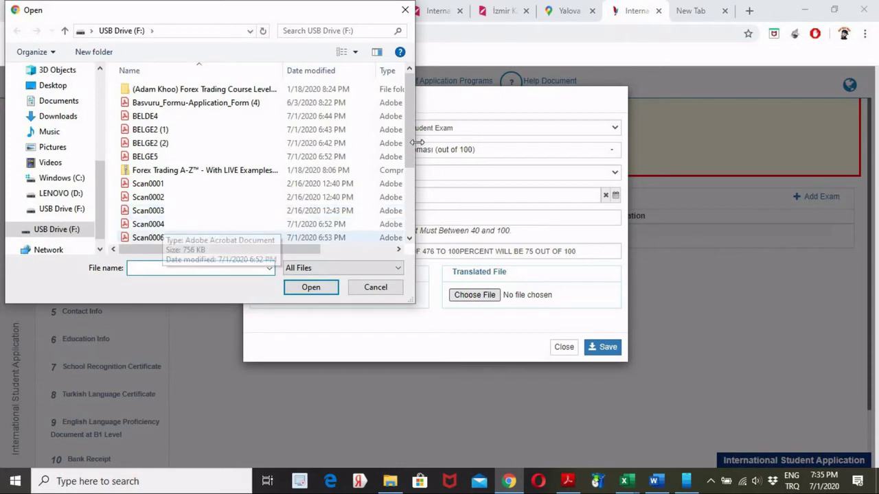
left_click_drag(411, 151, 407, 164)
scroll(172, 206, "down", 2)
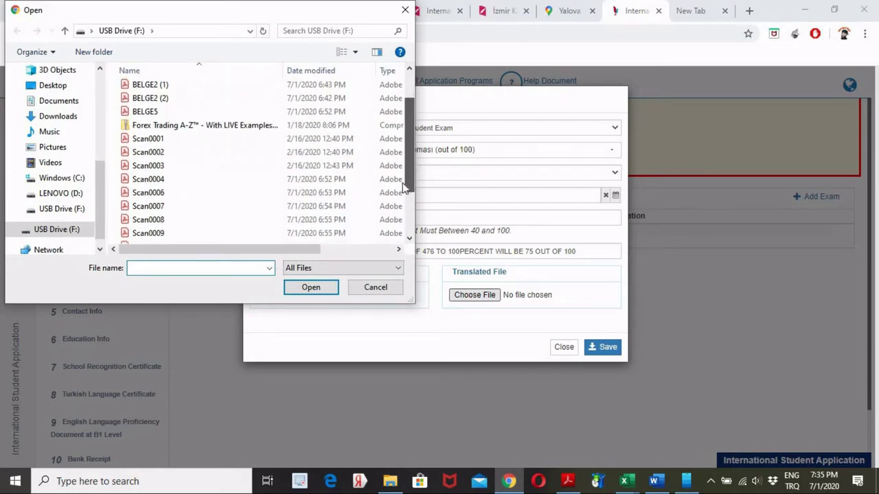
left_click(157, 218)
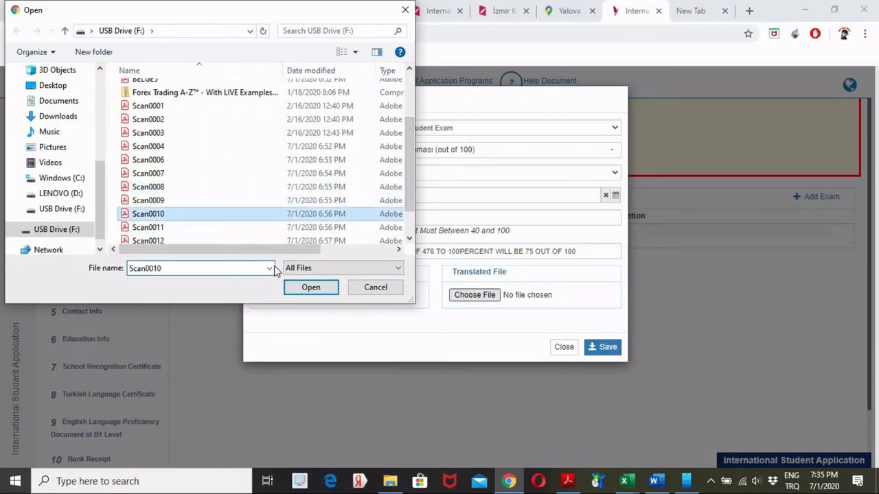
left_click(327, 291)
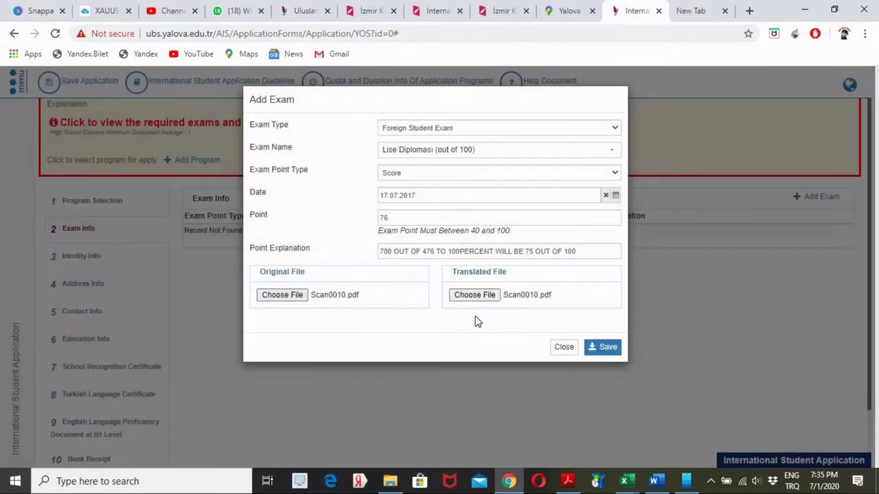
left_click(605, 351)
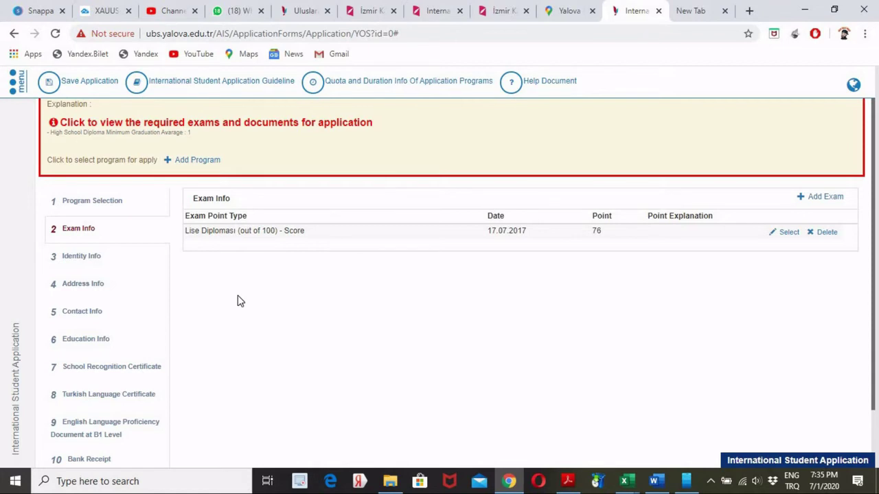
- Go to Identity Info and enter the applicant's name in capital letters
left_click(96, 264)
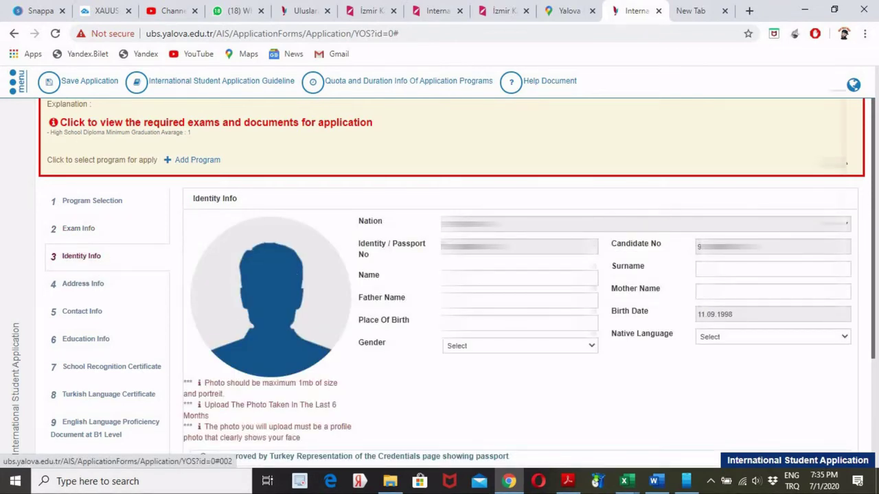
scroll(875, 145, "down", 1)
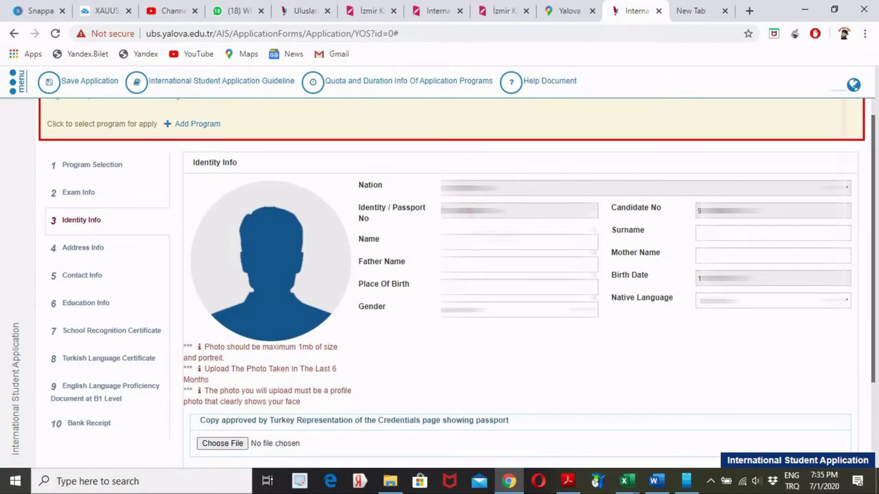
left_click(519, 242)
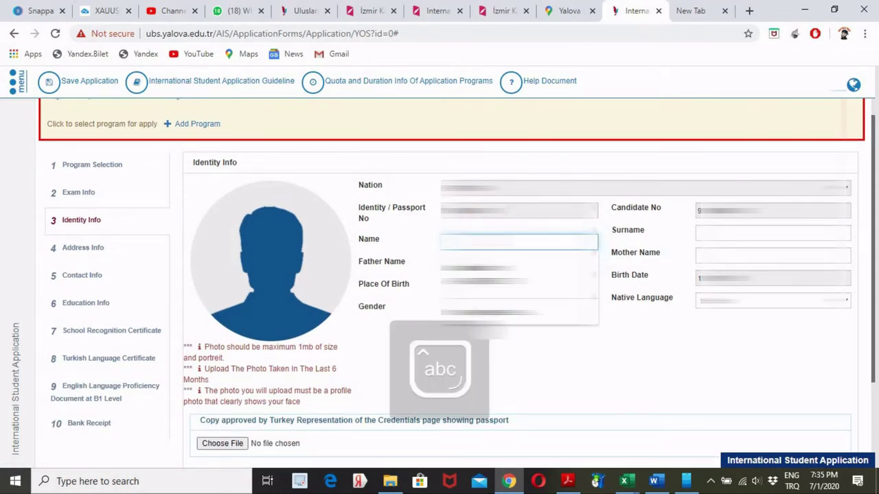
key("Escape")
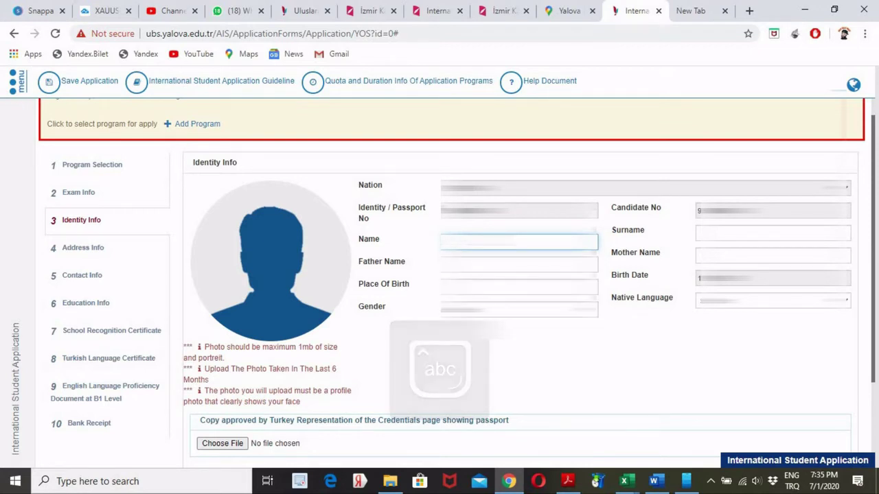
key("Caps_Lock")
type("NAME")
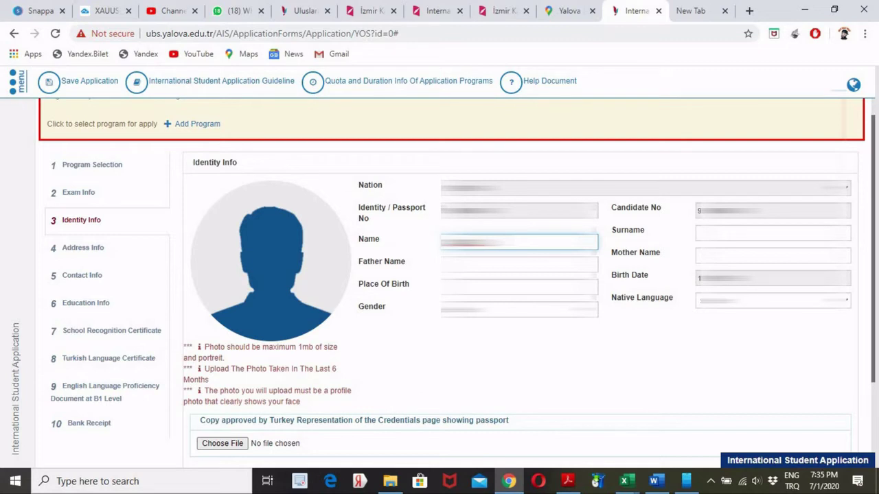
- Switch the keyboard to US English and fill in the mother's name and place of birth
left_click(791, 481)
left_click(769, 410)
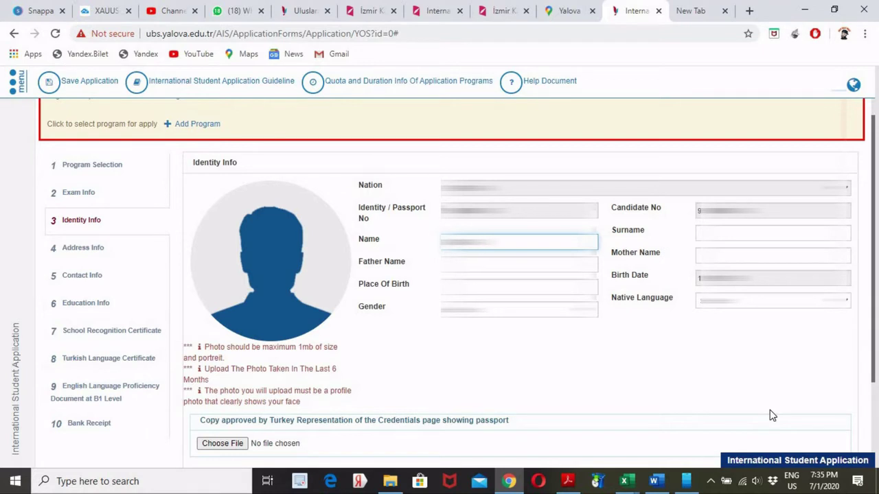
key("BackSpace")
left_click(772, 255)
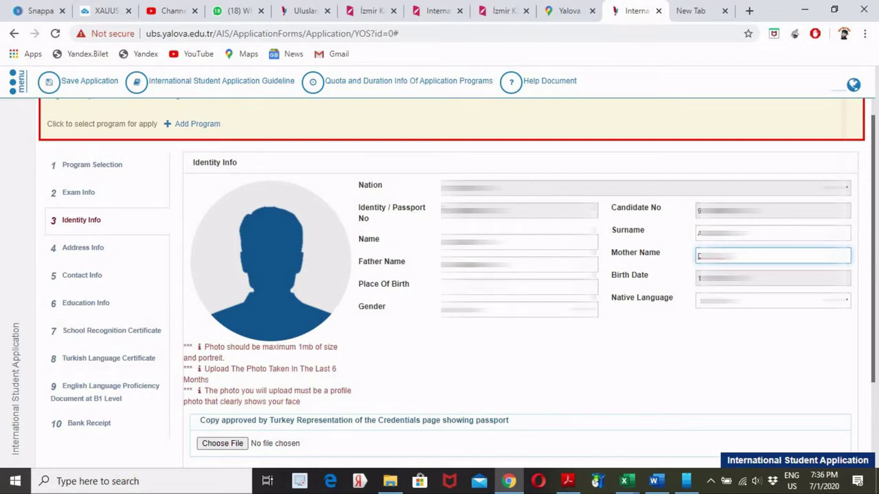
left_click(519, 287)
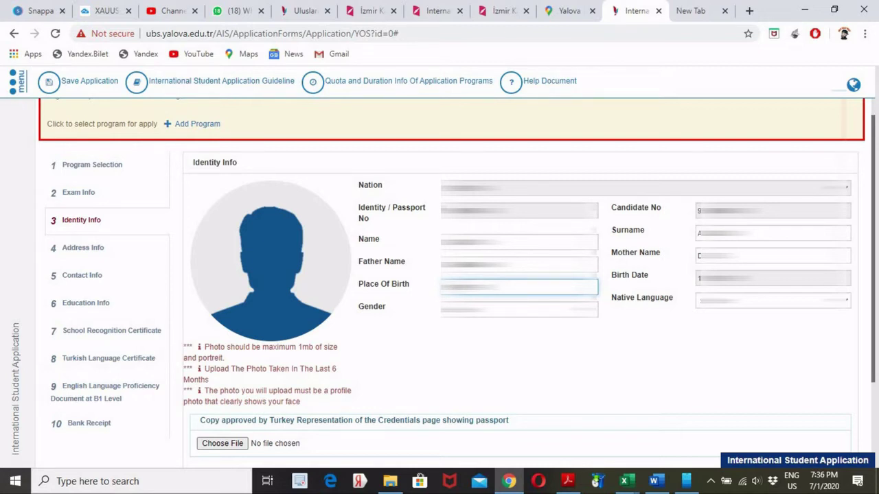
key("BackSpace")
key("BackSpace")
left_click(583, 309)
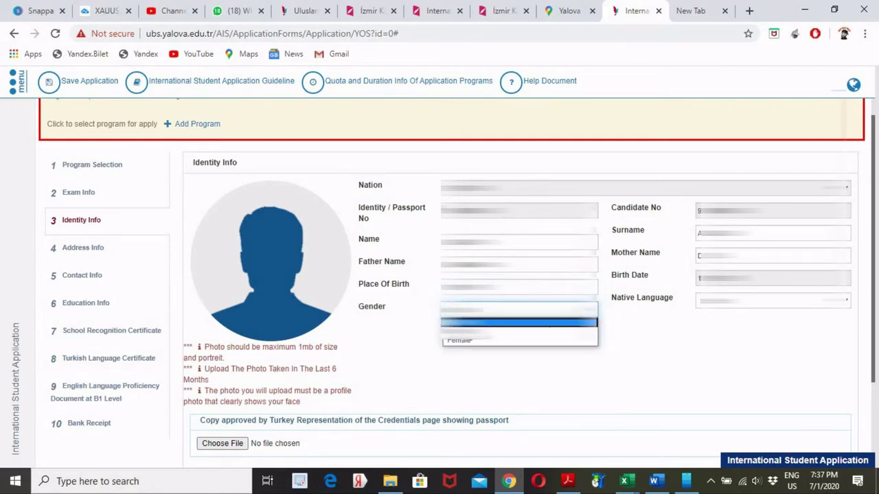
left_click(491, 333)
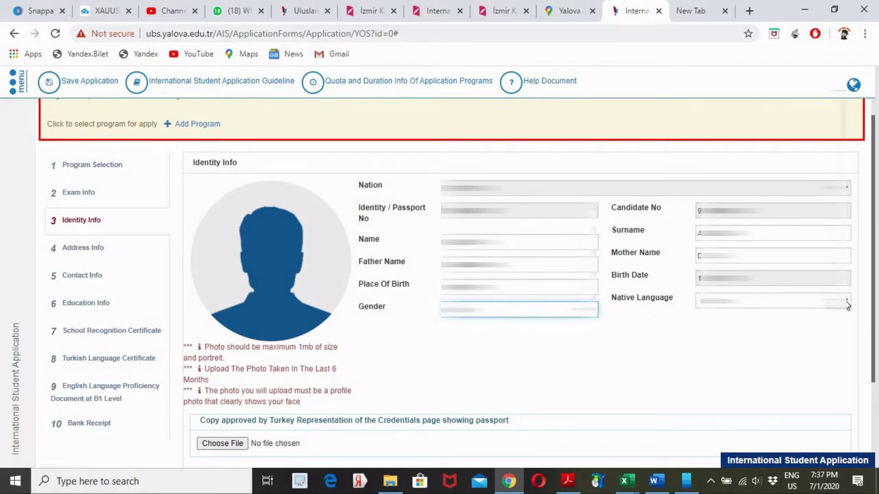
left_click(848, 306)
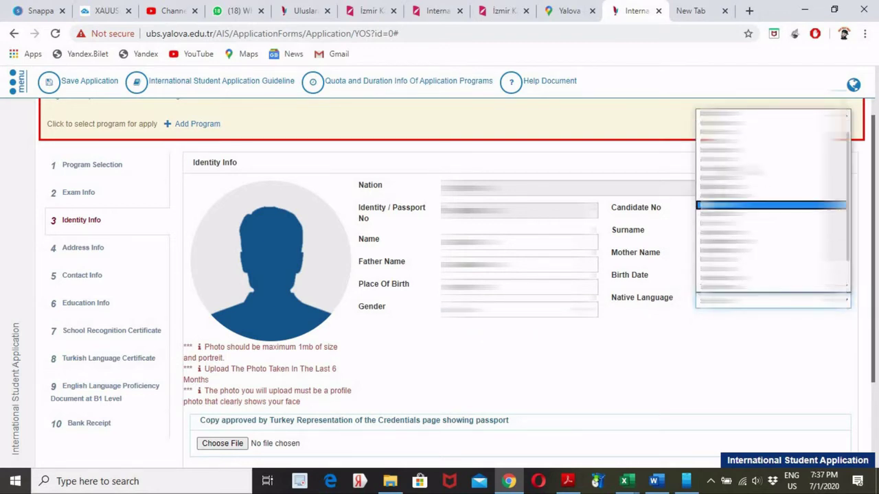
key("Down")
key("Down")
key("Down")
key("Down")
key("Down")
key("Down")
key("Down")
key("Down")
key("Down")
key("Down")
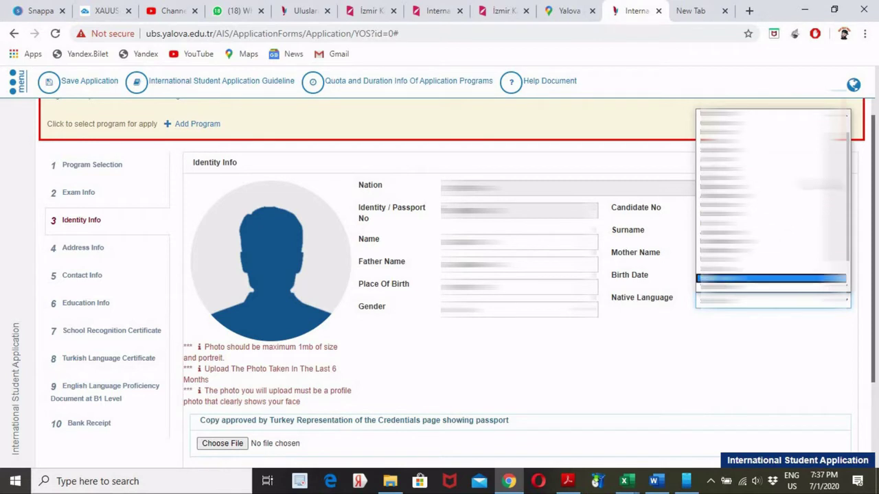
left_click_drag(849, 211, 859, 168)
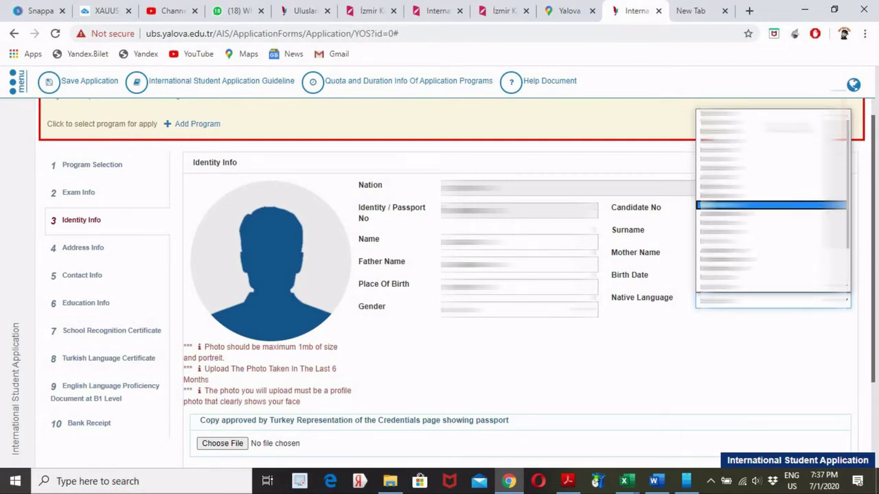
key("Down")
key("Down")
key("Down")
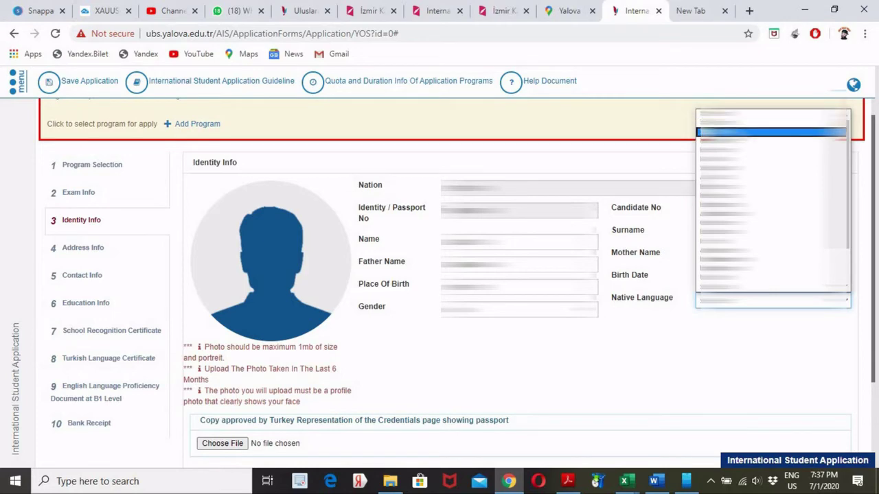
key("Return")
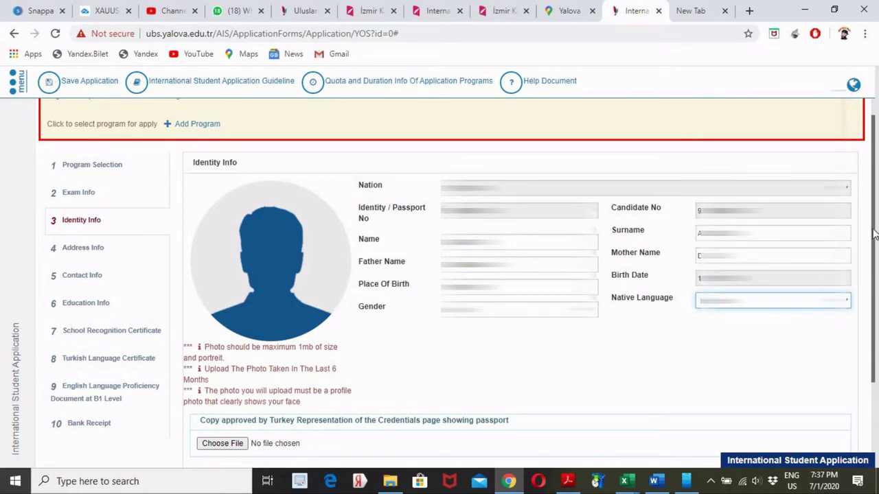
left_click_drag(875, 234, 869, 315)
scroll(869, 315, "down", 1)
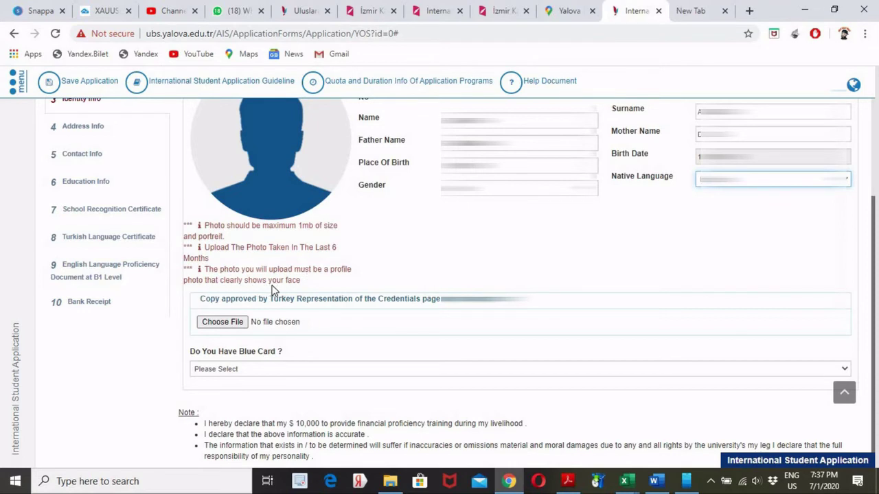
mouse_move(268, 142)
left_click(266, 138)
double_click(267, 142)
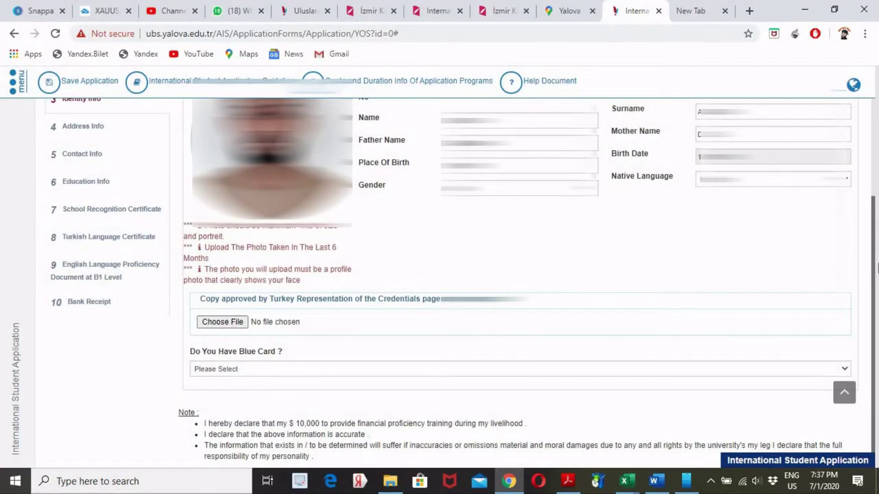
left_click_drag(876, 263, 876, 235)
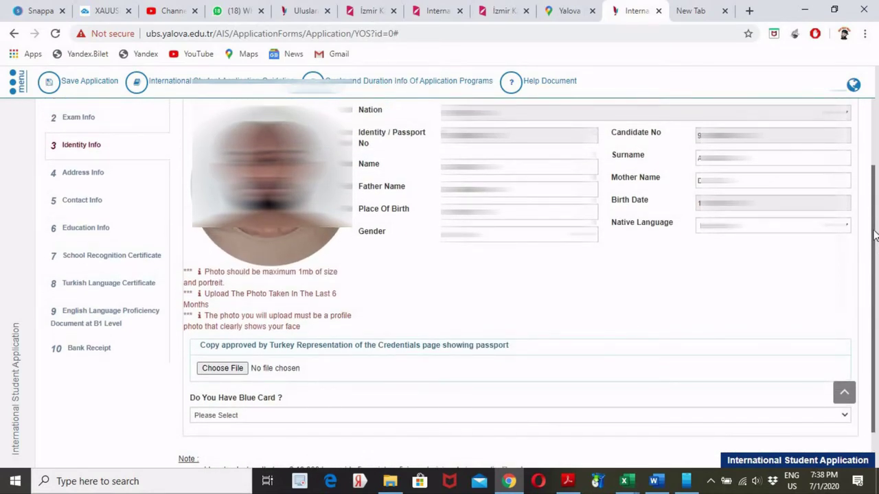
left_click_drag(874, 237, 875, 287)
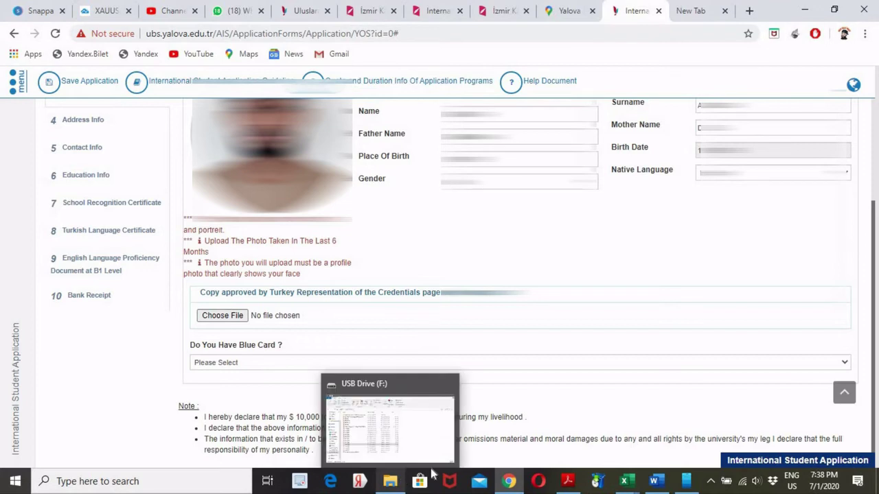
mouse_move(624, 480)
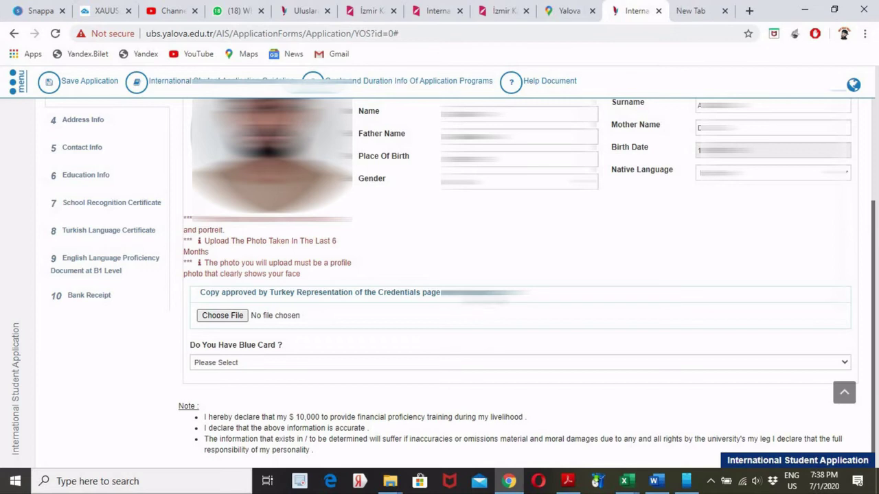
- Upload IMG-20190204-WA0010.jpg from USB Drive (F:) as the approved credentials page copy
left_click(222, 318)
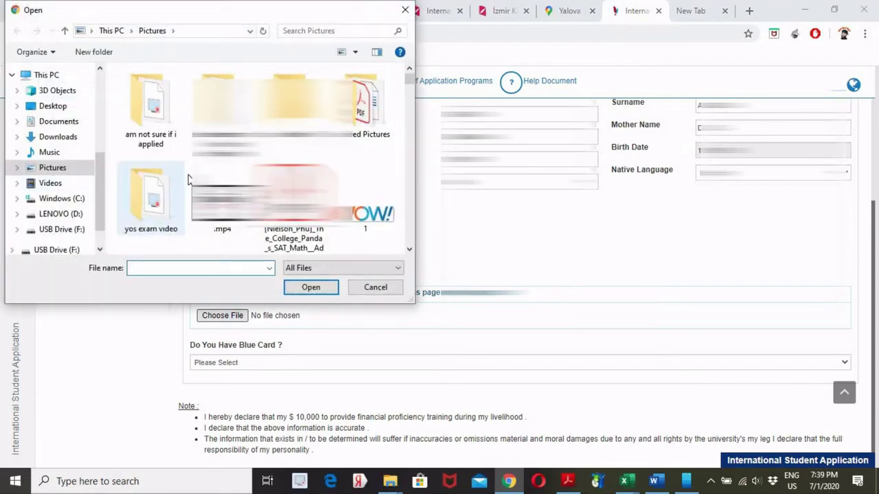
left_click(55, 230)
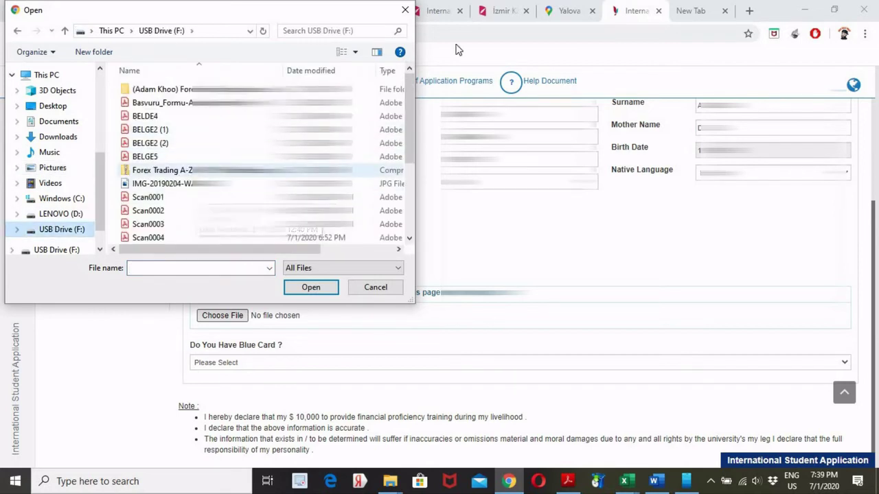
scroll(420, 206, "down", 3)
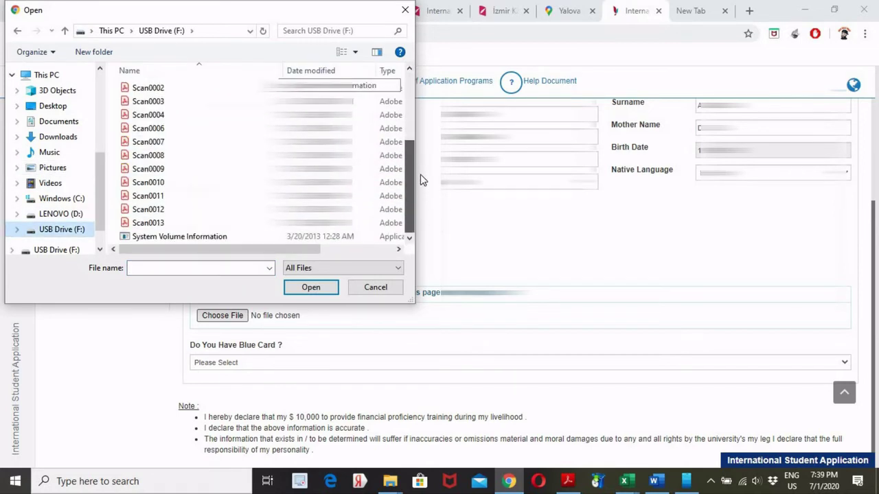
scroll(136, 127, "up", 2)
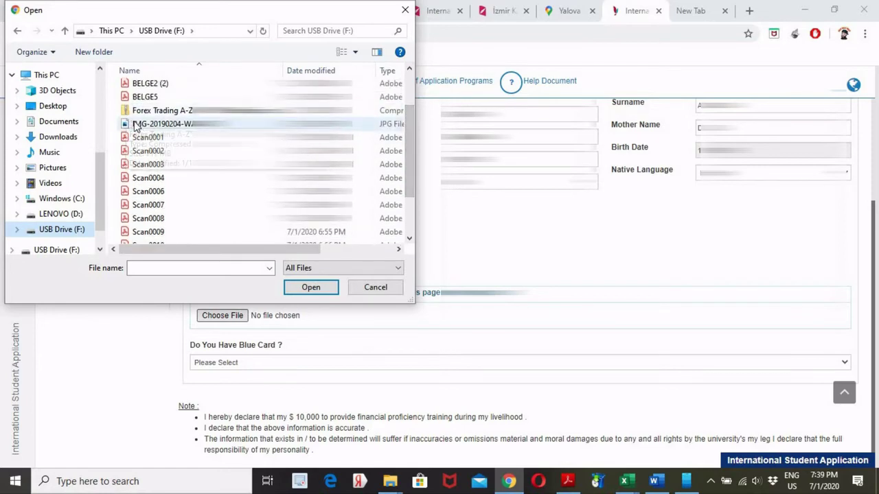
left_click(135, 126)
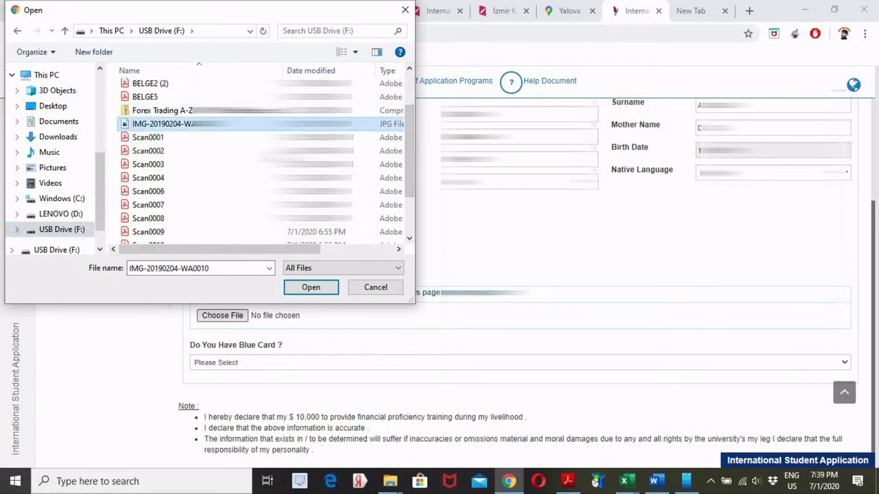
left_click(327, 287)
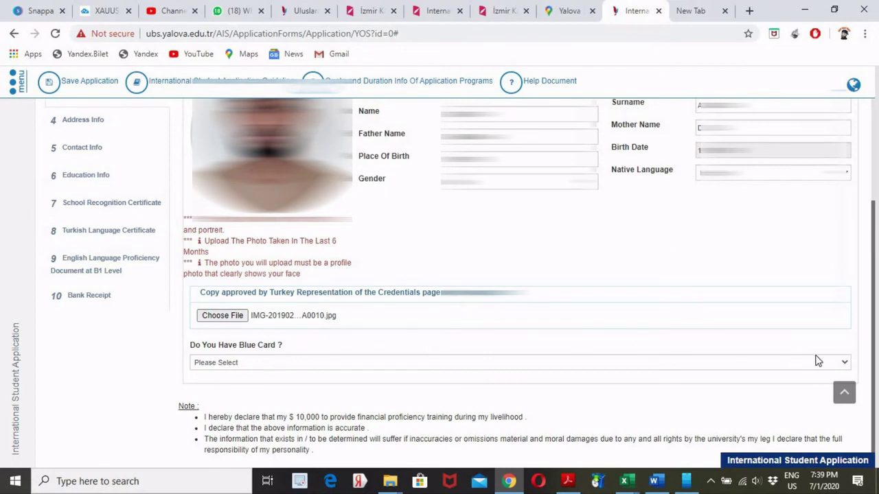
left_click(845, 364)
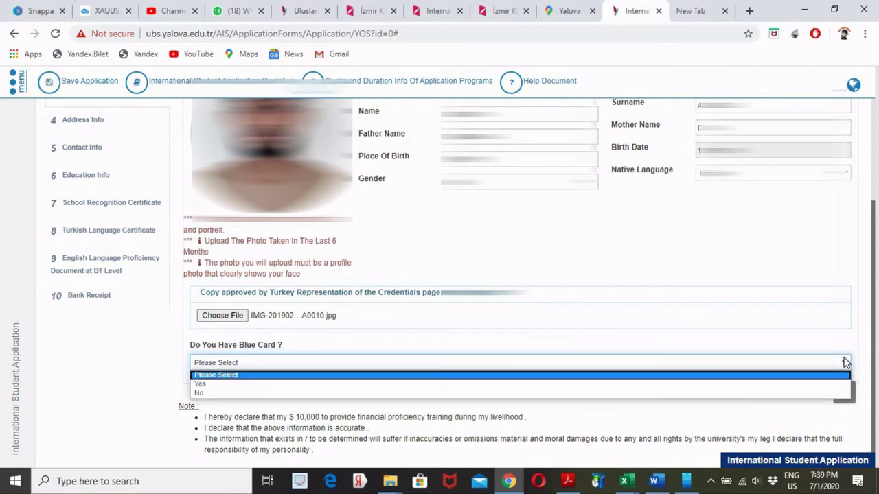
left_click(846, 363)
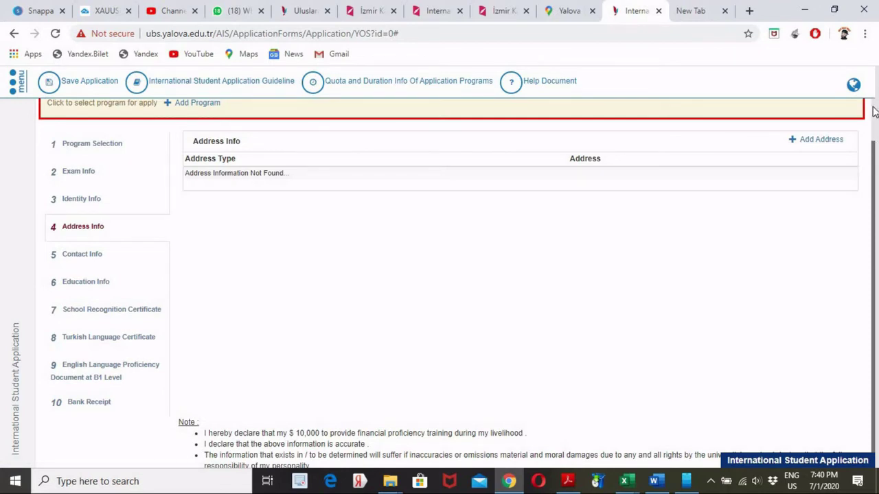
- Start a new address record with Address Type set to Home
scroll(874, 112, "up", 2)
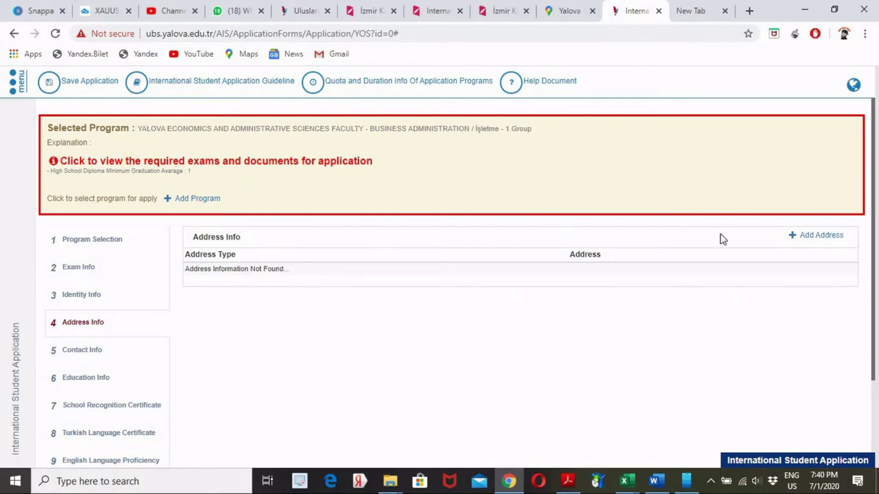
left_click(817, 237)
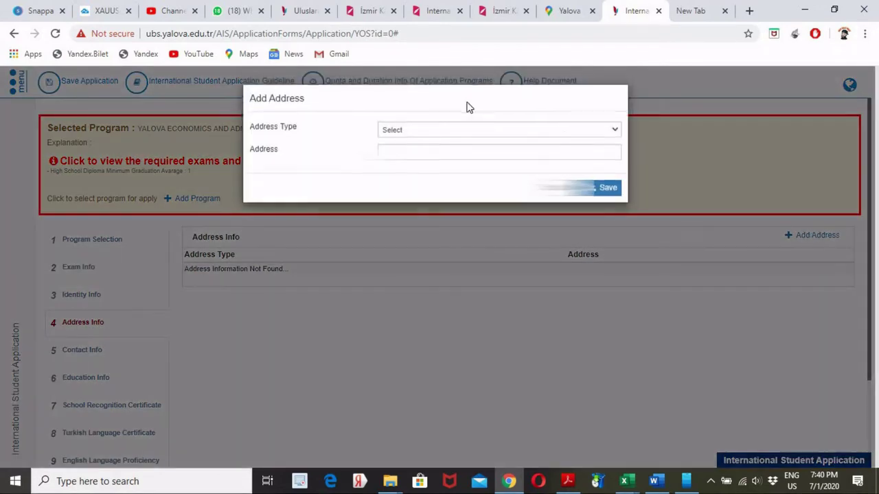
left_click(437, 134)
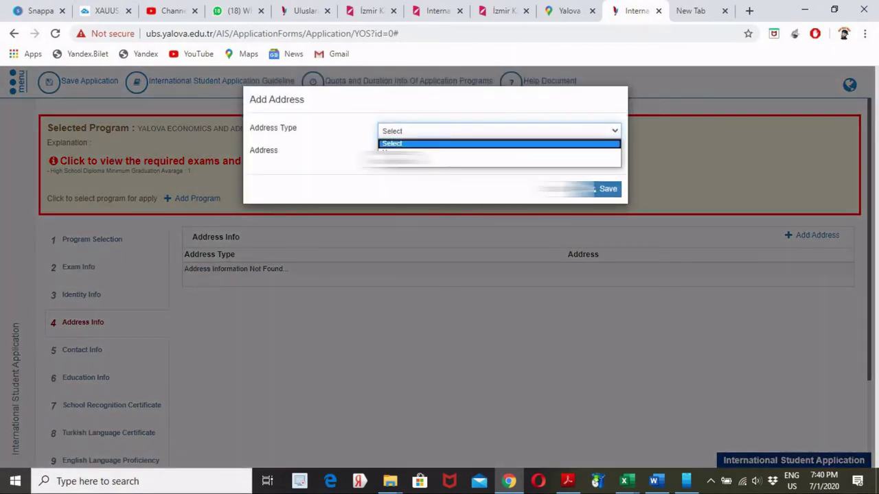
left_click(410, 152)
left_click(410, 151)
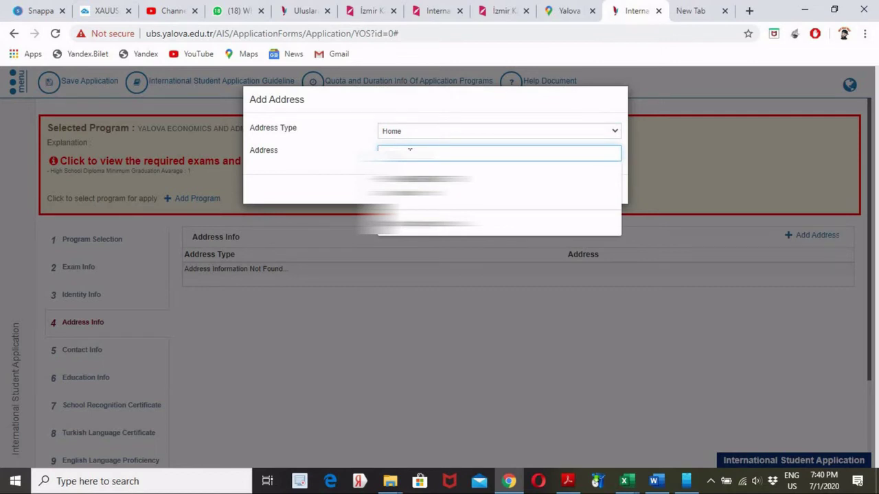
key("Escape")
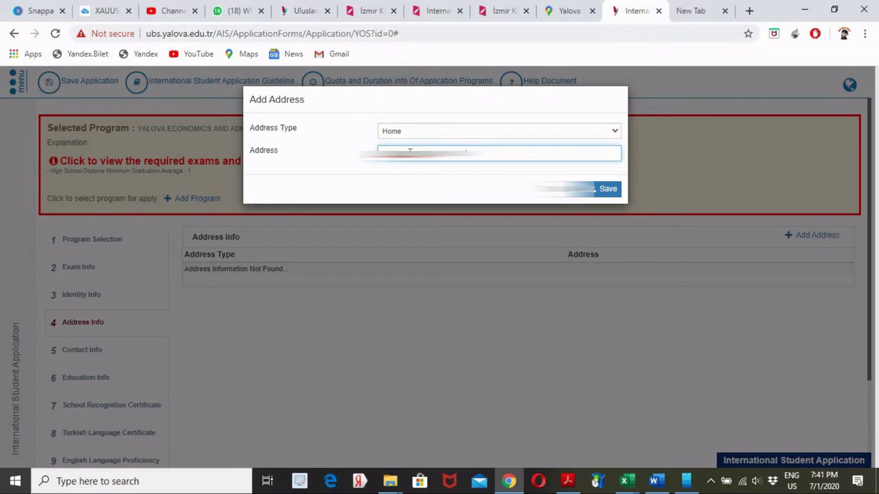
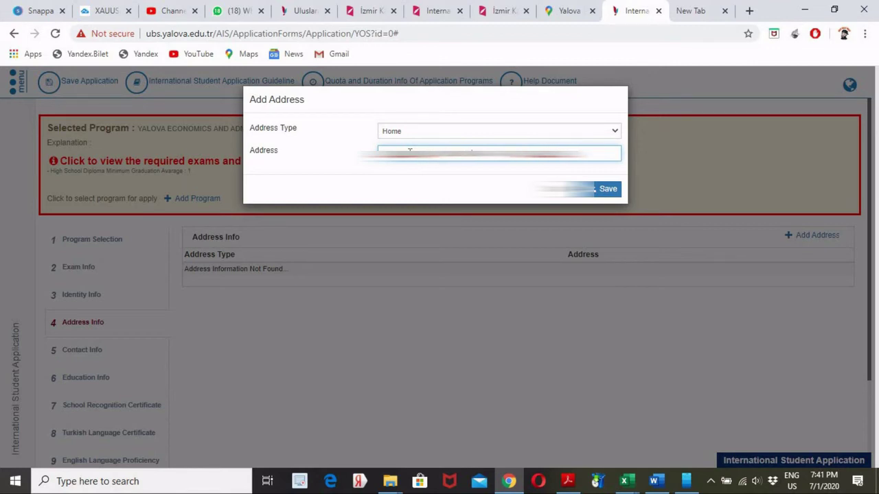
- Enter the street address and save the Home address record
key("Num_Lock")
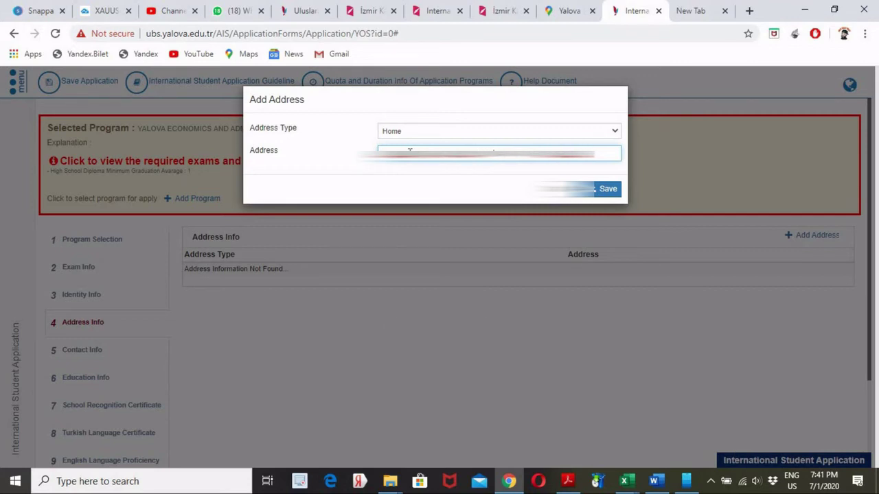
key("Num_Lock")
left_click(608, 190)
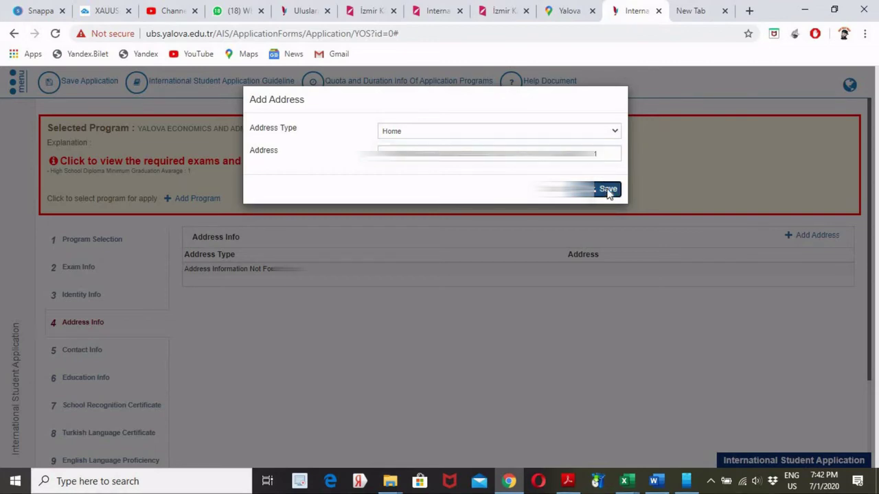
scroll(608, 193, "down", 1)
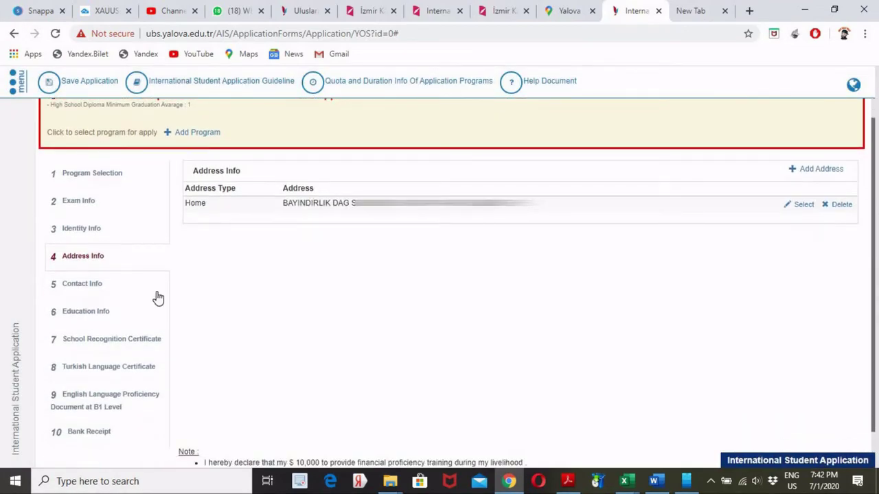
- Open Contact Info and start a new entry with Contact Type Cell Phone
left_click(128, 292)
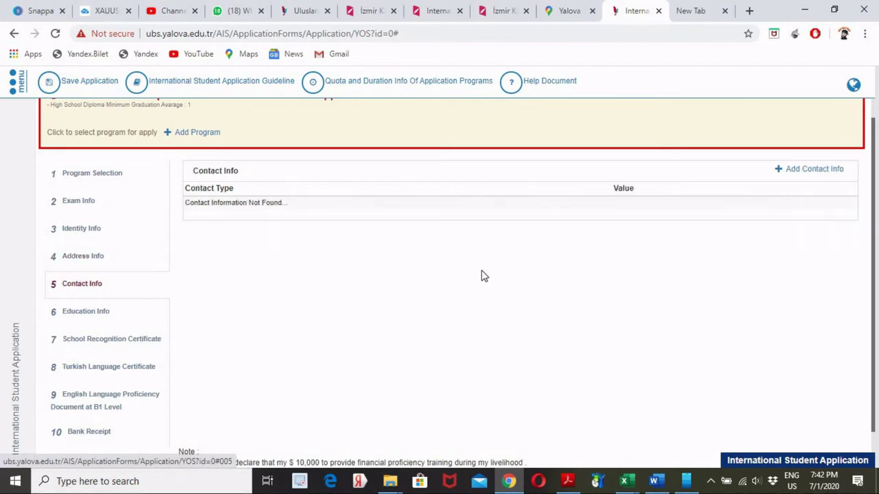
left_click(793, 170)
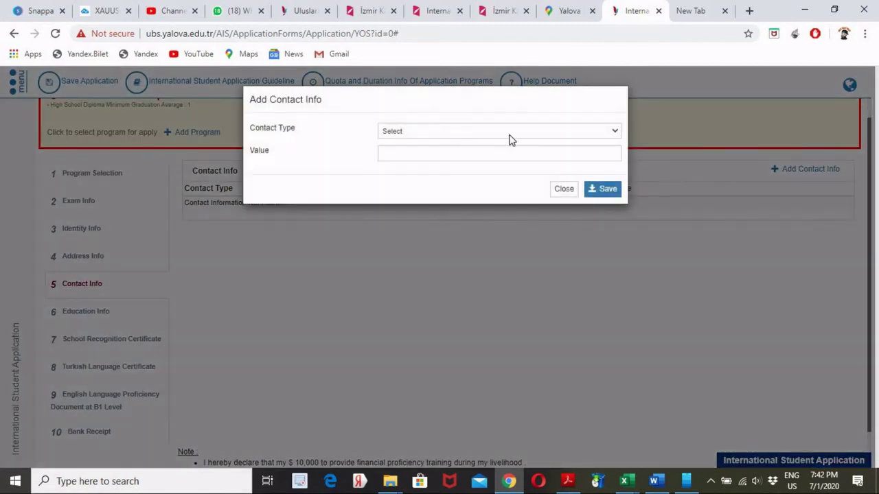
left_click(580, 135)
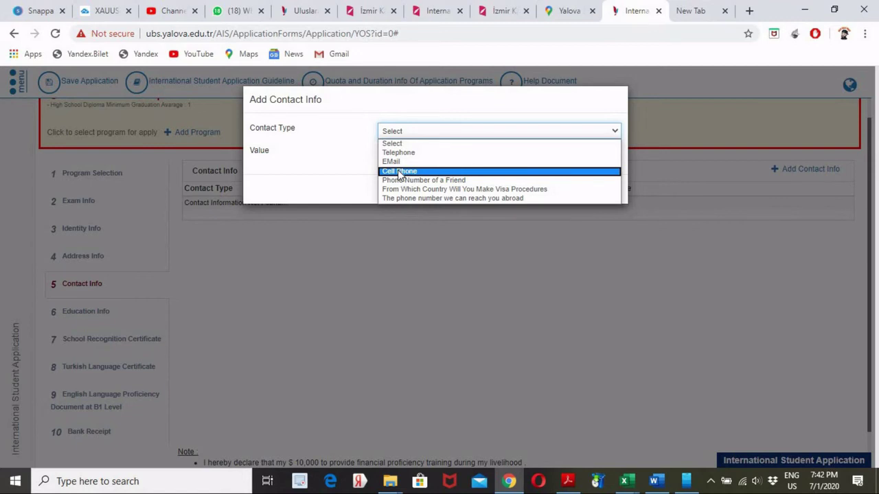
left_click(399, 171)
left_click(426, 156)
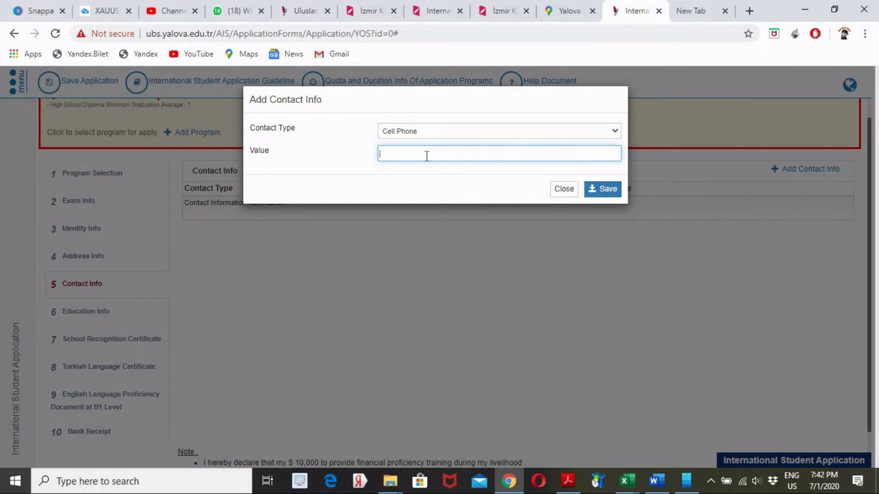
- Type the applicant's mobile number into Value, correcting mistyped digits
type("9 (055) 2")
key("BackSpace")
key("BackSpace")
key("BackSpace")
key("BackSpace")
key("BackSpace")
key("BackSpace")
key("BackSpace")
key("BackSpace")
key("BackSpace")
type("5 (52")
key("BackSpace")
key("BackSpace")
key("BackSpace")
key("BackSpace")
key("BackSpace")
- Save the Cell Phone entry and start a new contact entry of type EMail
left_click(607, 191)
left_click(786, 173)
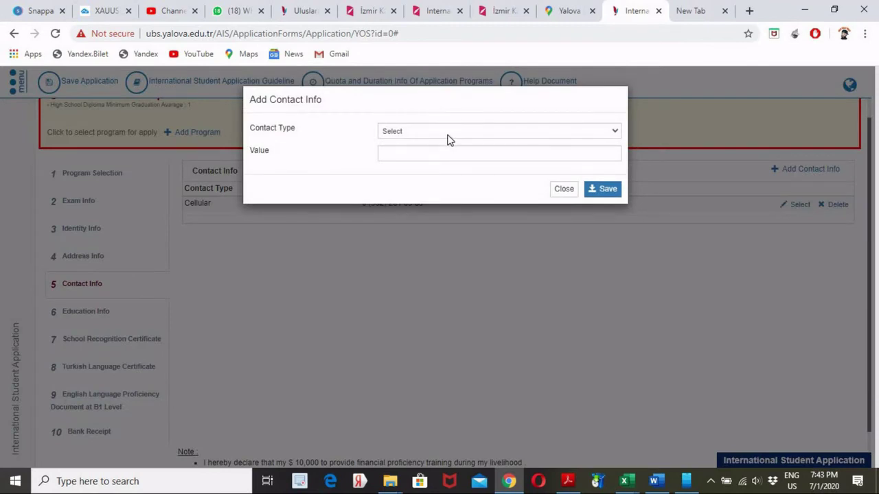
left_click(448, 138)
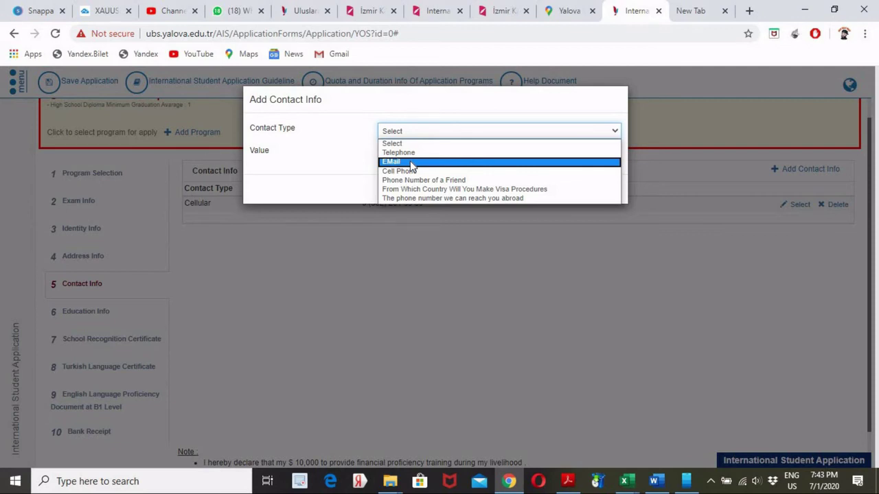
left_click(410, 161)
- Enter the applicant's e-mail address and save the EMail entry
left_click(416, 155)
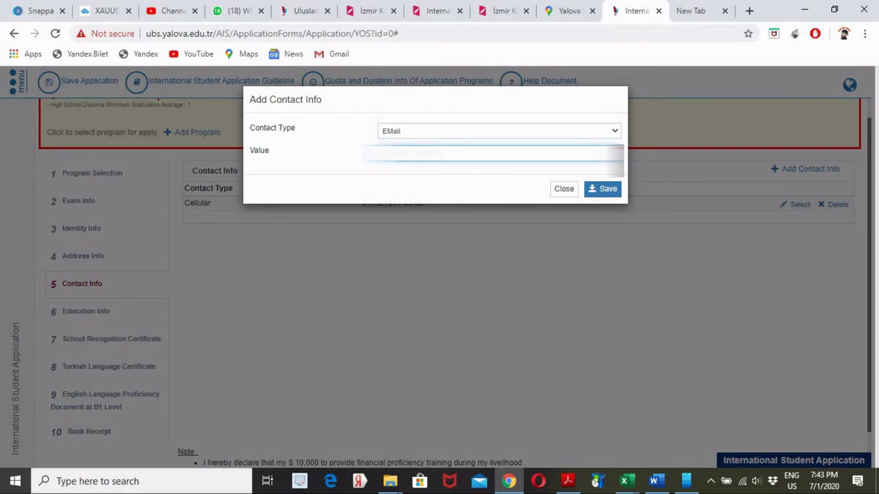
type("example@mail")
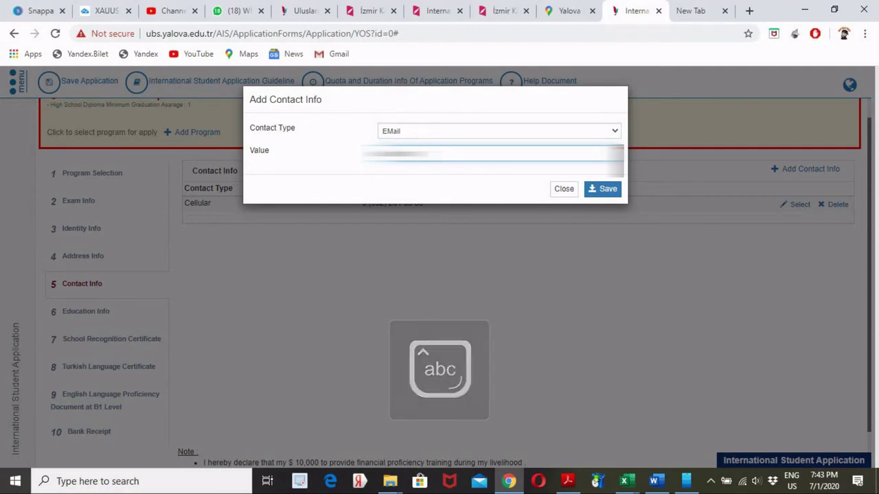
type(".com")
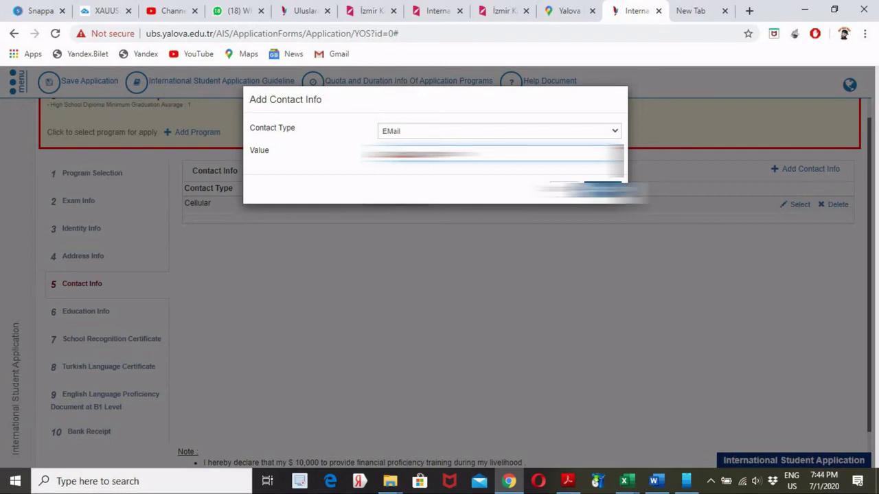
key("Return")
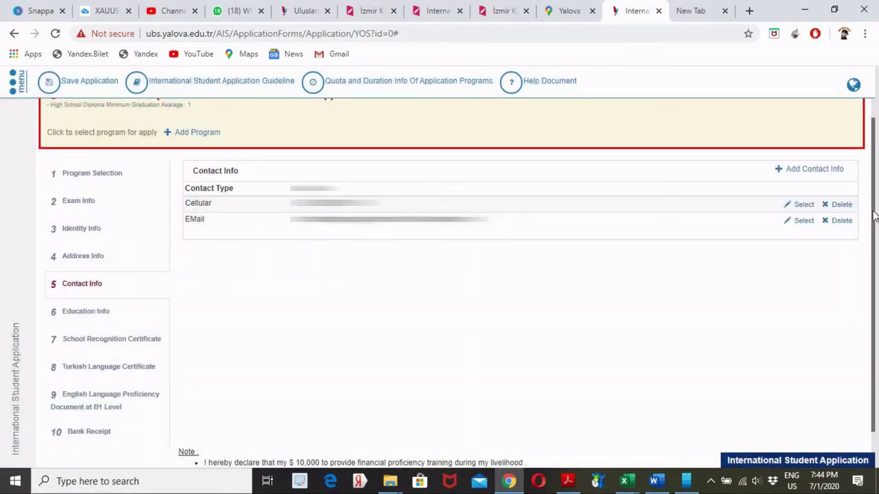
scroll(873, 233, "down", 1)
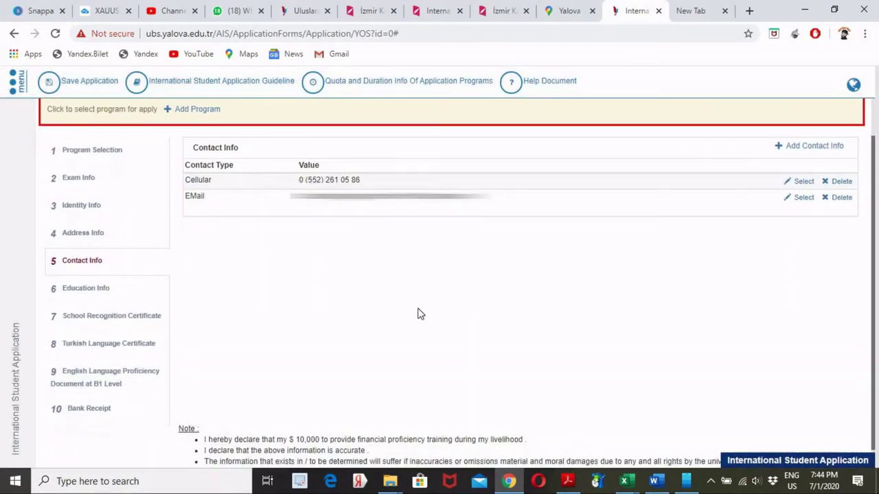
- Start an Education Info record with country ETHIOPIA and school 'jigjiga community school'
left_click(118, 296)
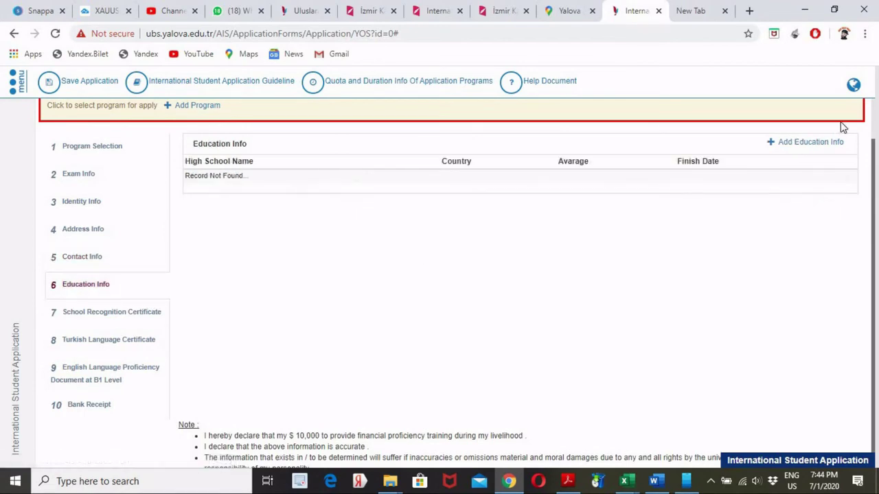
left_click(812, 144)
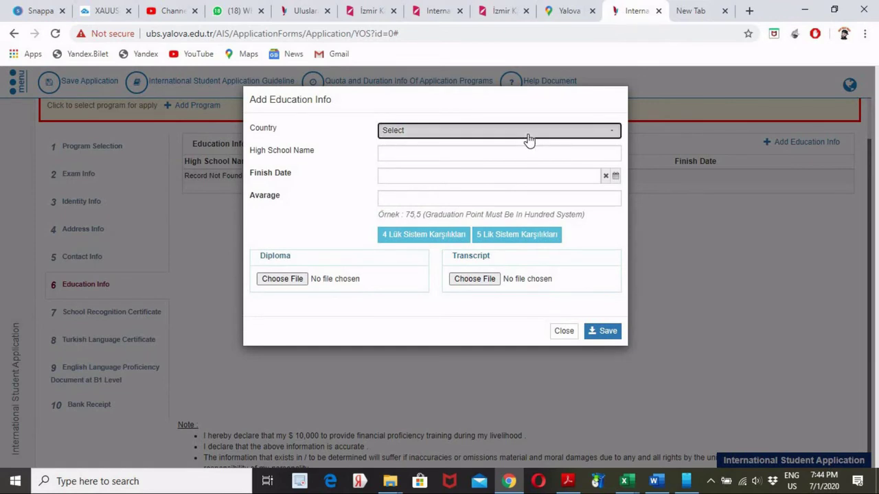
left_click(528, 134)
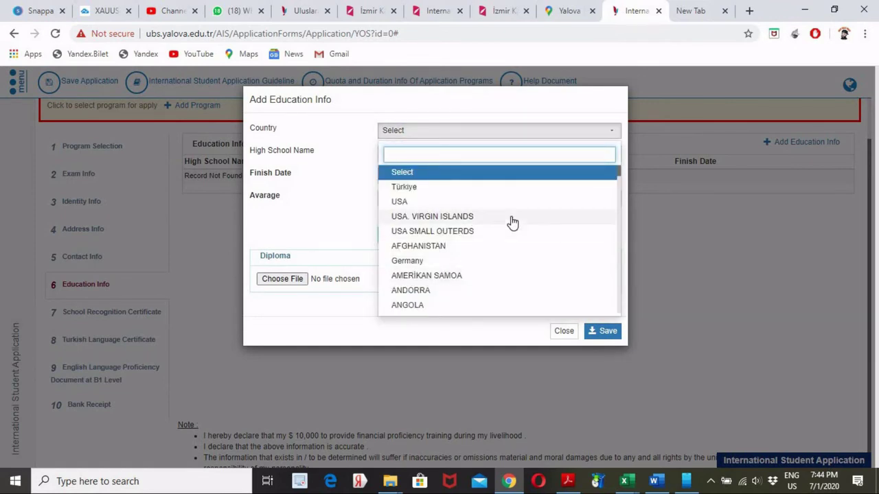
type("e")
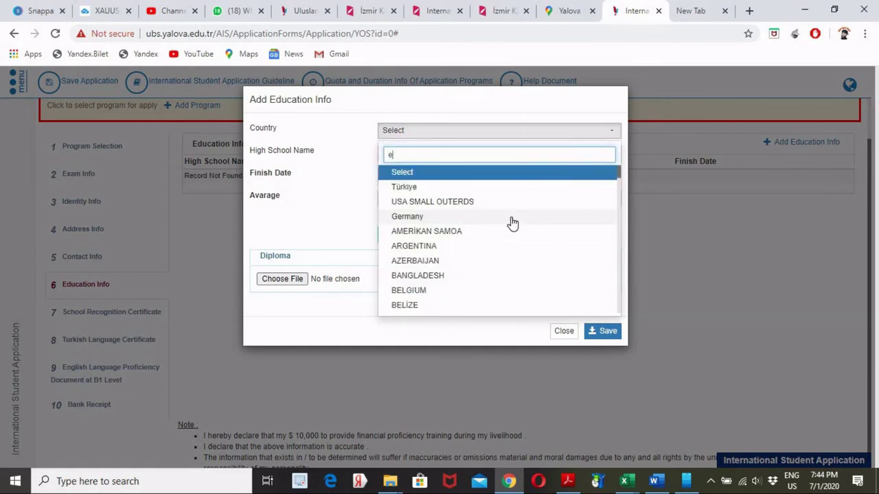
type("t")
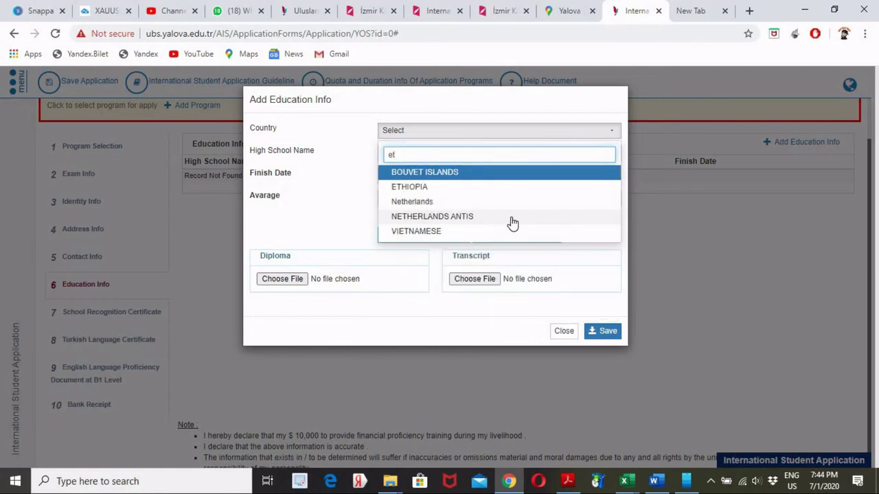
left_click(425, 189)
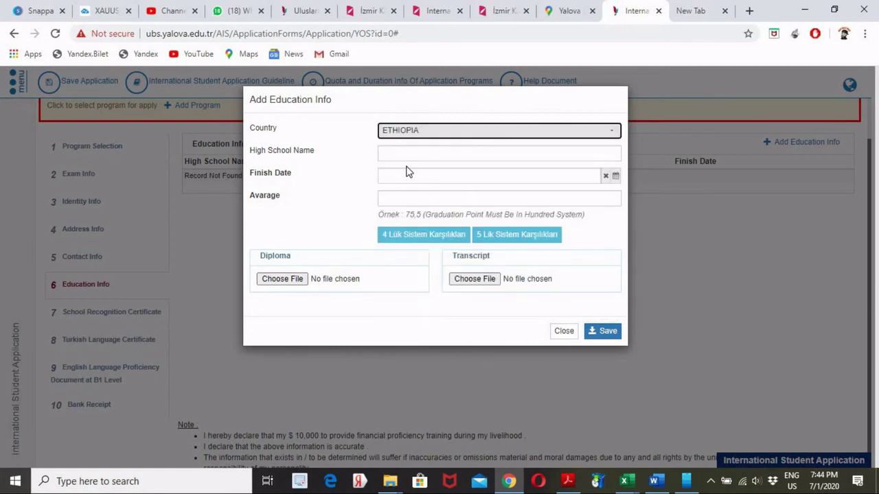
left_click(408, 155)
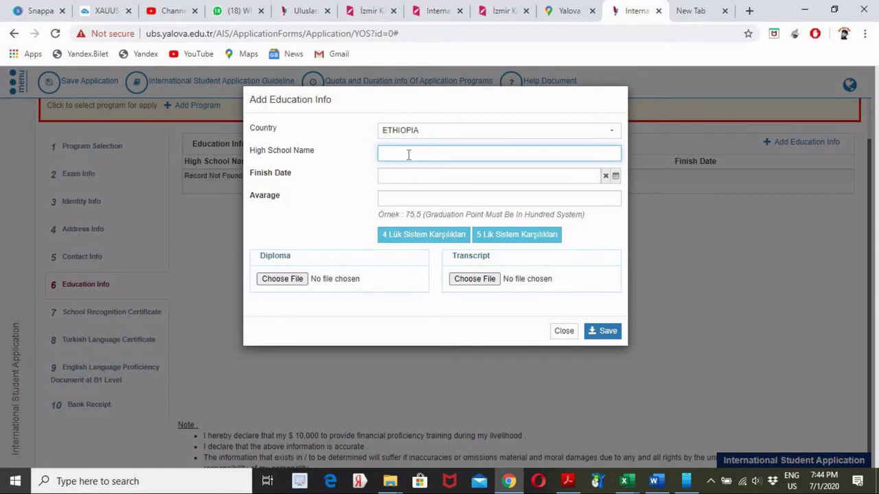
type("jigjiga community school")
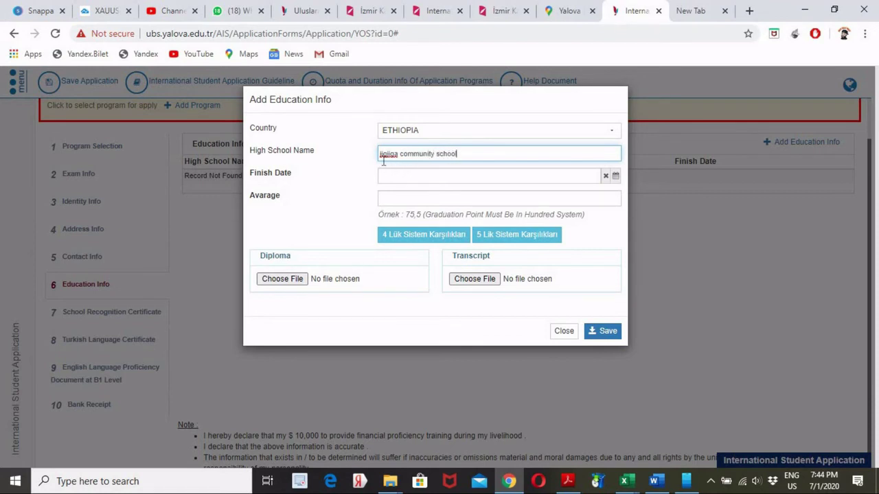
- Set the finish date to 17.07.2017 using the calendar and enter average 76
left_click(410, 172)
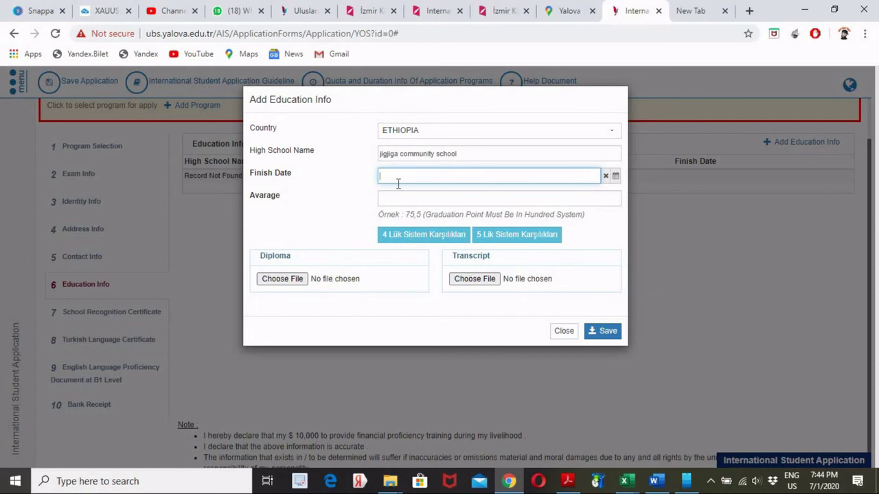
type("july 2017")
left_click(413, 196)
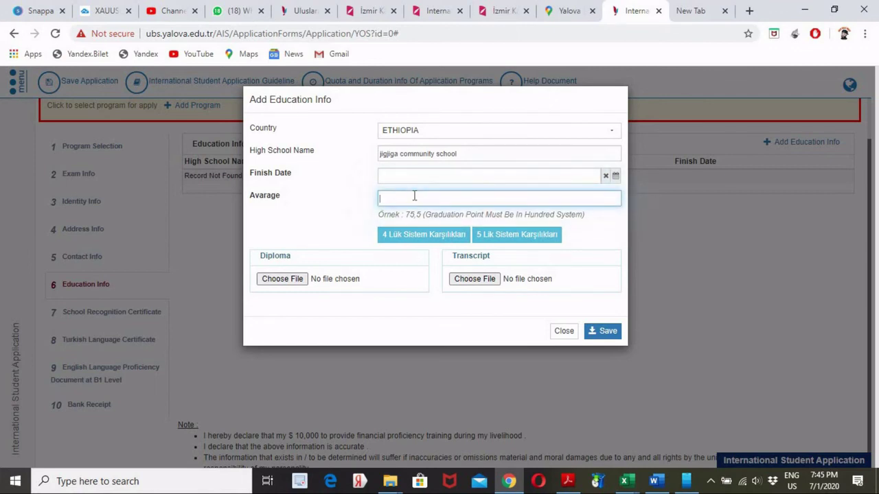
left_click(616, 176)
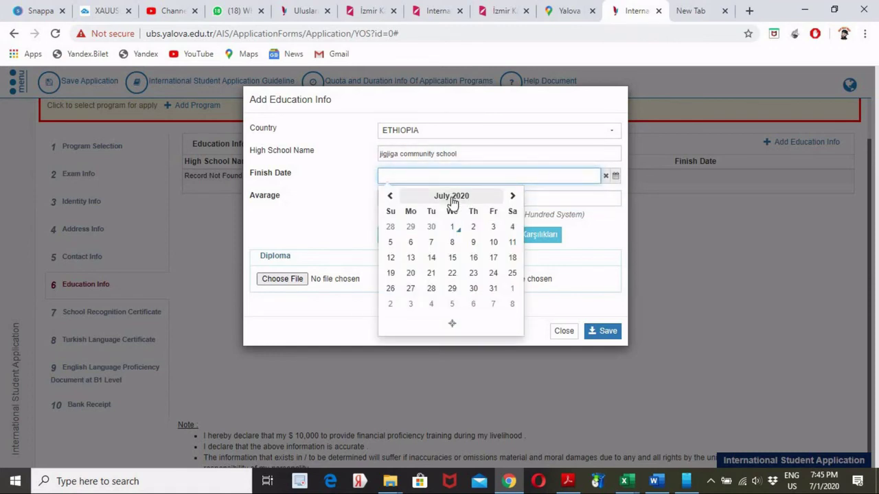
left_click(453, 199)
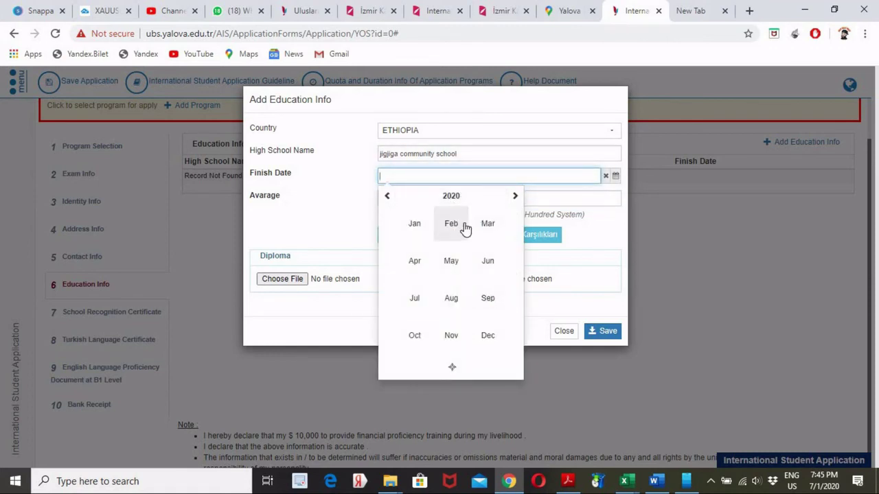
left_click(419, 302)
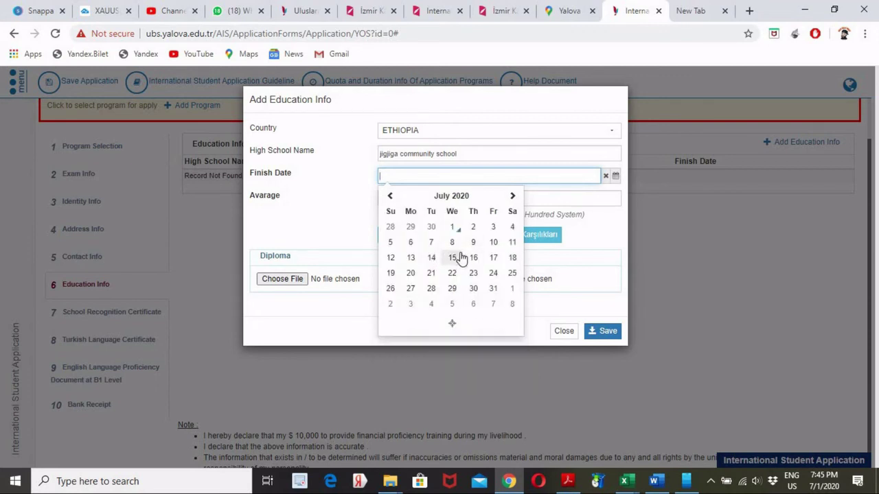
left_click(493, 259)
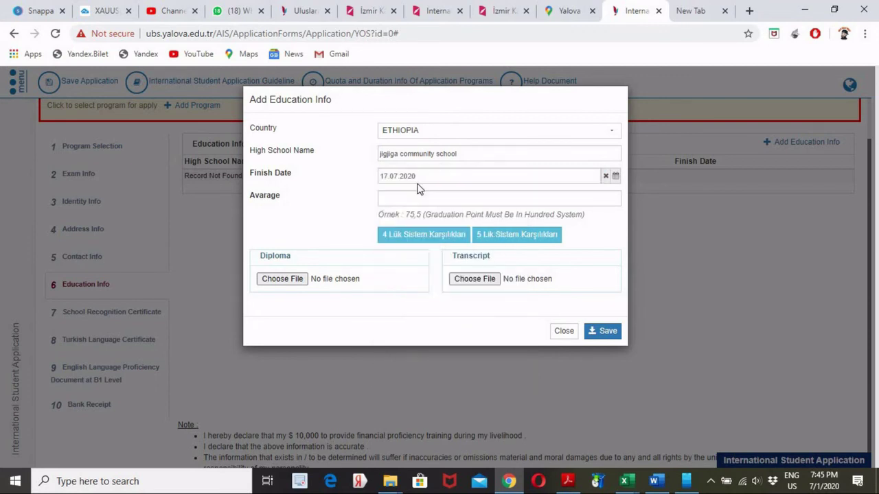
left_click(417, 176)
key("BackSpace")
key("BackSpace")
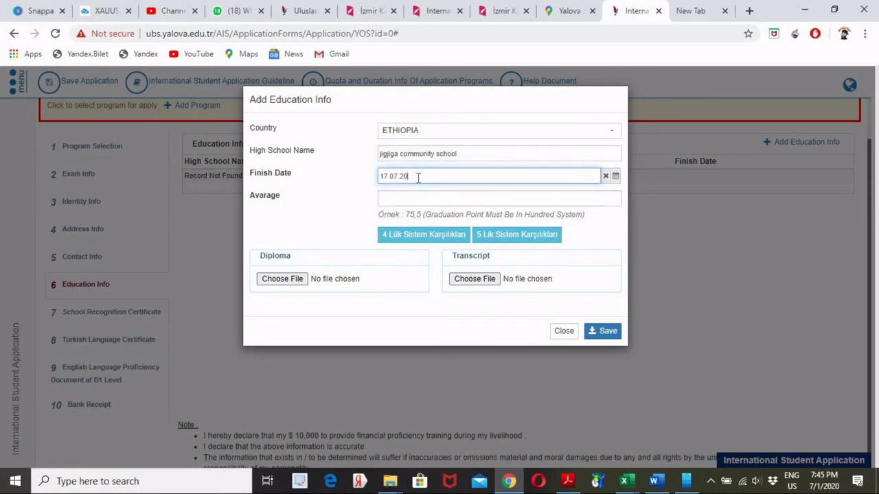
type("17")
left_click(403, 198)
type("76")
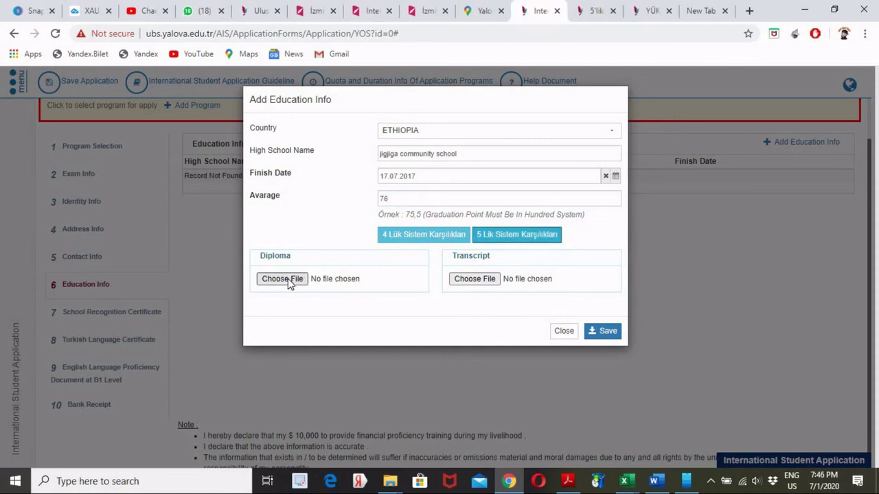
- Attach Scan0010.pdf as the diploma file
left_click(287, 280)
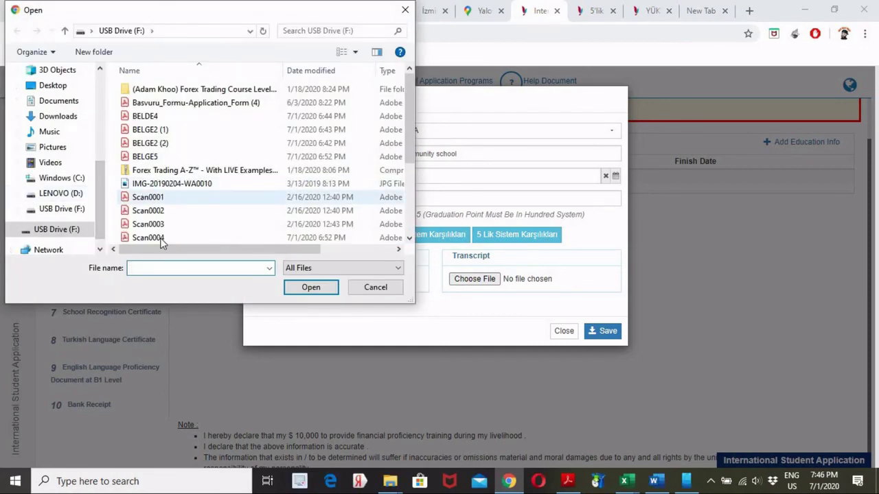
scroll(275, 110, "down", 3)
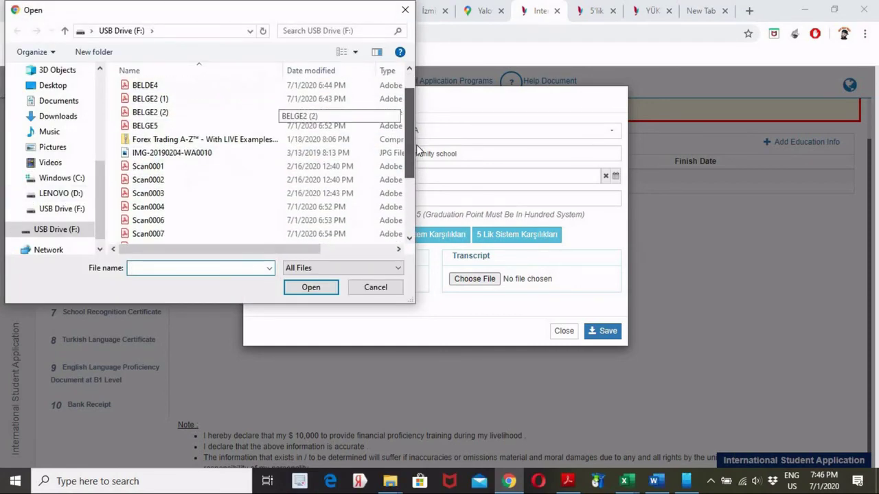
left_click(137, 207)
left_click(311, 287)
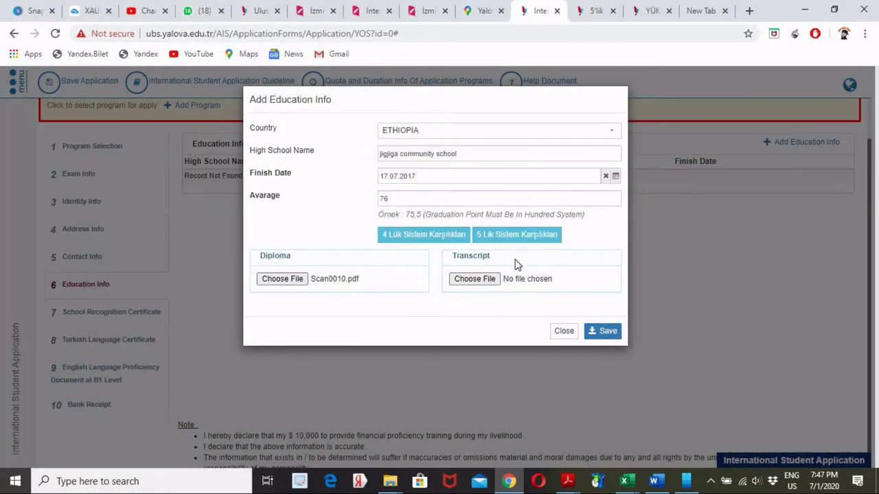
- Attach Scan0008.pdf as the transcript and save the education record
left_click(490, 280)
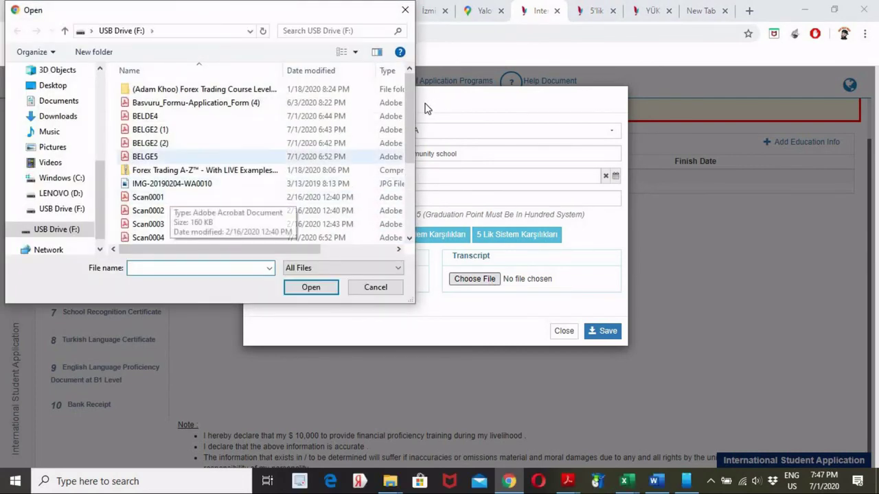
scroll(289, 165, "down", 3)
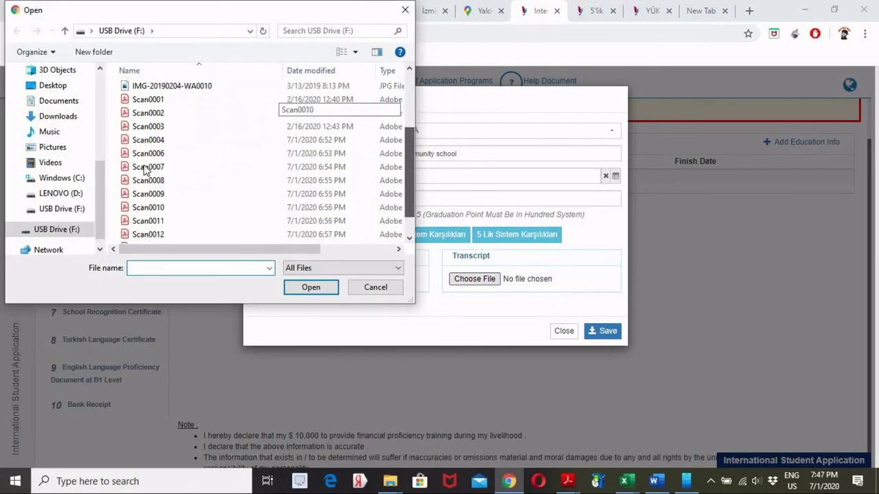
left_click(134, 172)
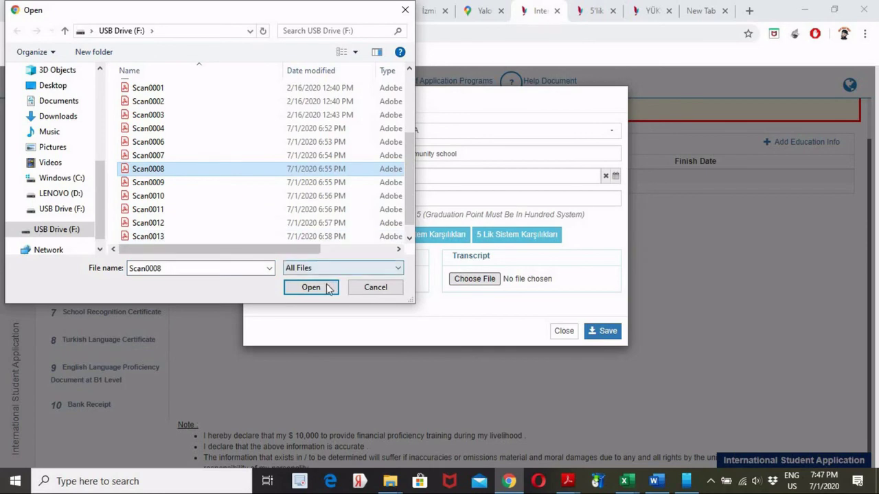
left_click(325, 287)
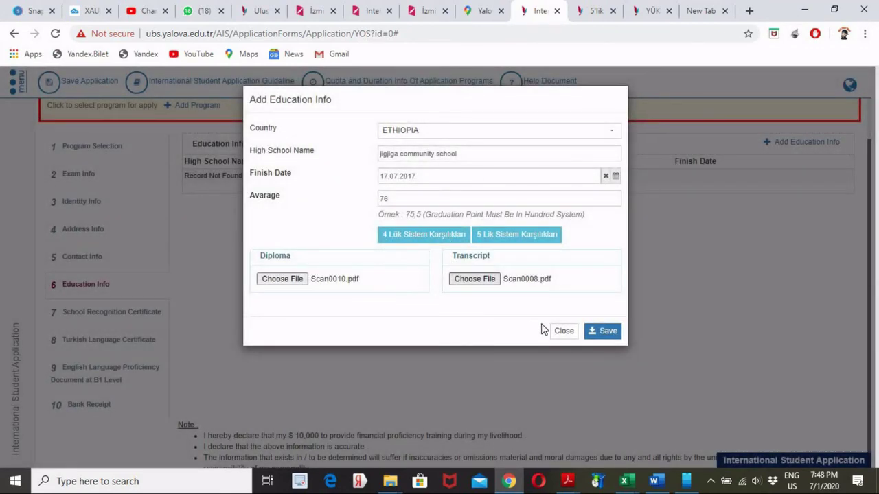
left_click(608, 332)
left_click(605, 332)
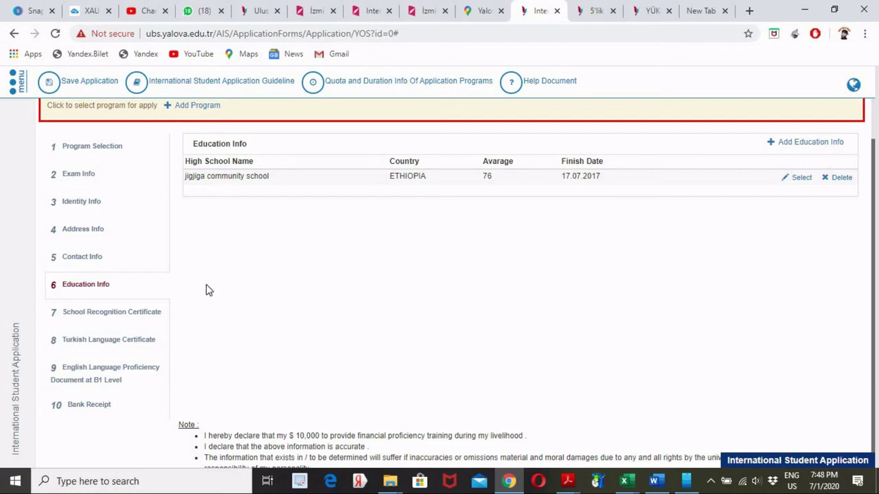
- Upload Scan0010.pdf as the School Recognition Certificate, then move to the Turkish Language Certificate step
left_click(143, 323)
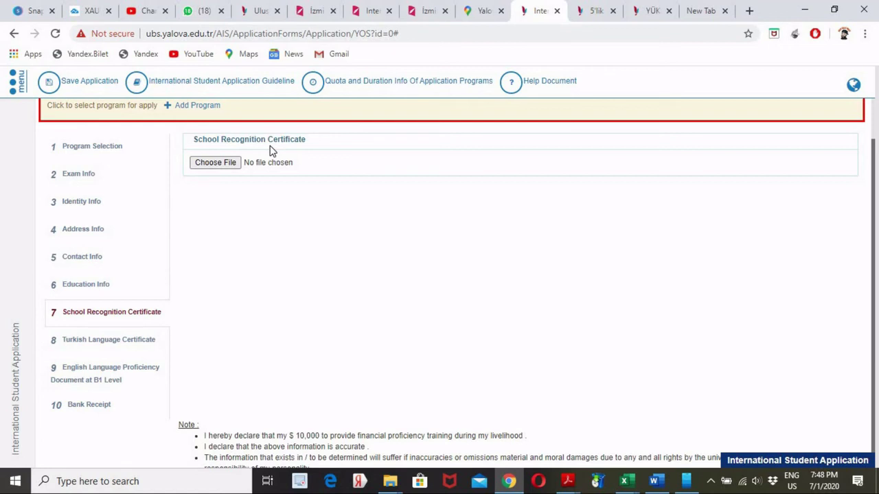
left_click(236, 164)
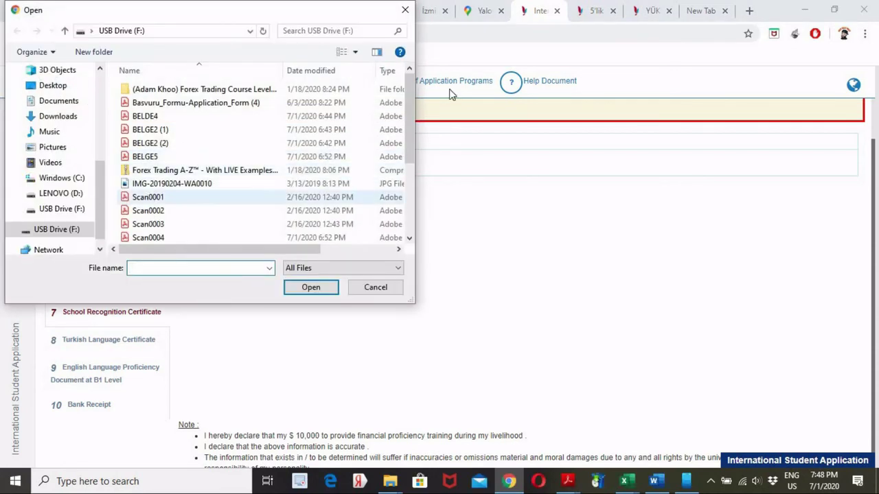
scroll(232, 171, "down", 2)
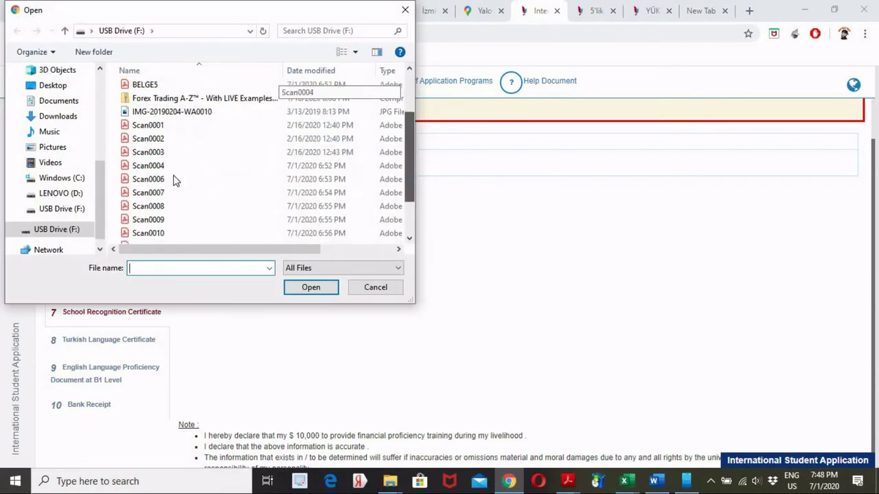
left_click(141, 225)
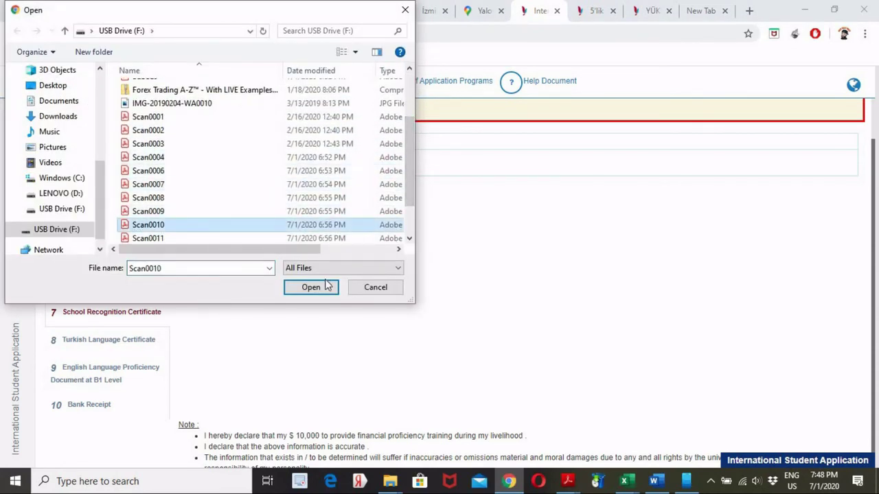
left_click(321, 288)
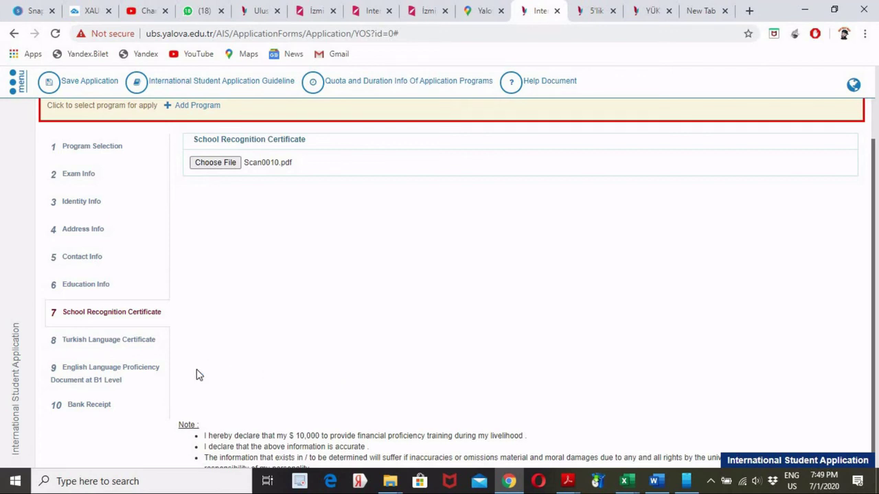
left_click(137, 351)
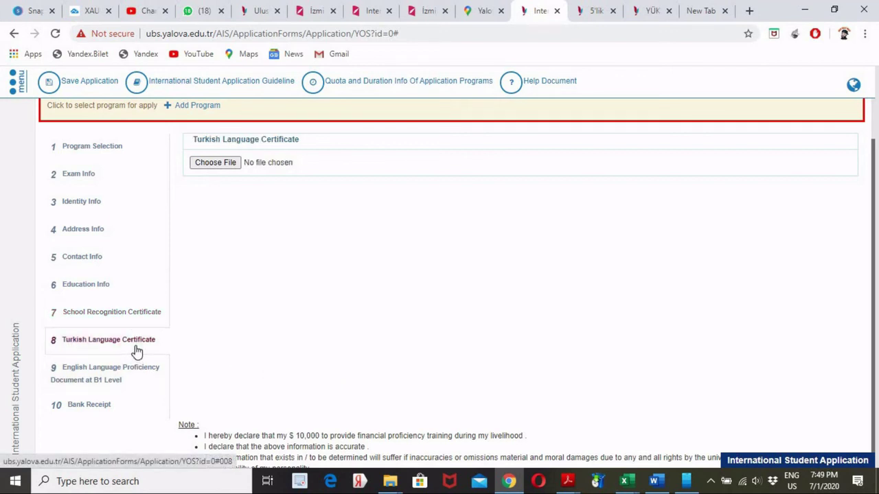
- Attach the IMG-201902…A0009.jpg image as Turkish Language Certificate and Scan0004.pdf as the English B1 proficiency document
left_click(215, 165)
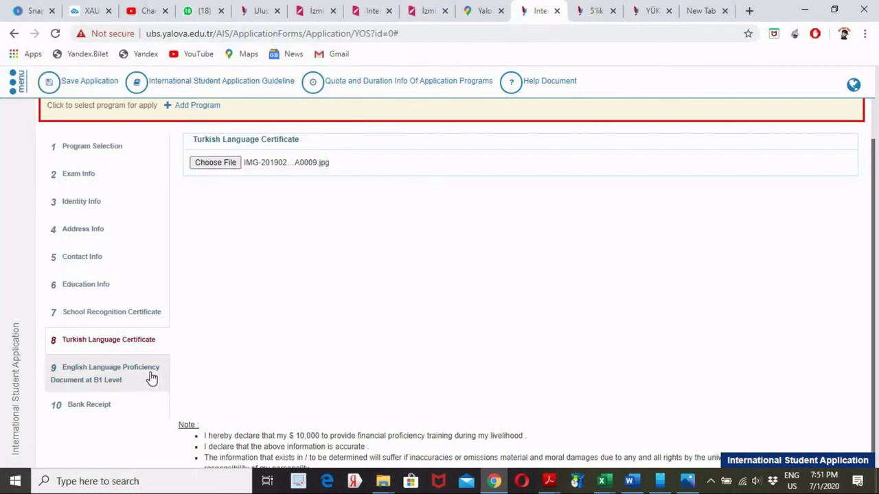
left_click(92, 382)
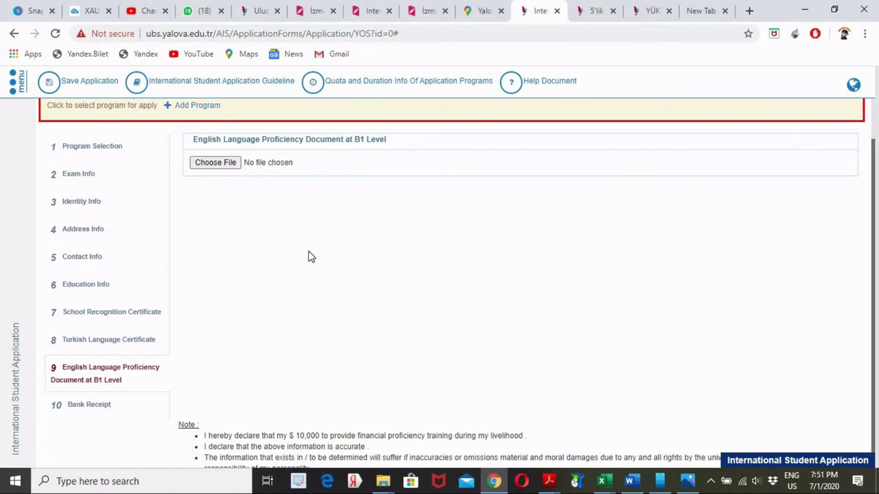
left_click(221, 165)
- Go to the Bank Receipt step and scroll up and down to review the Selected Program panel
left_click(117, 413)
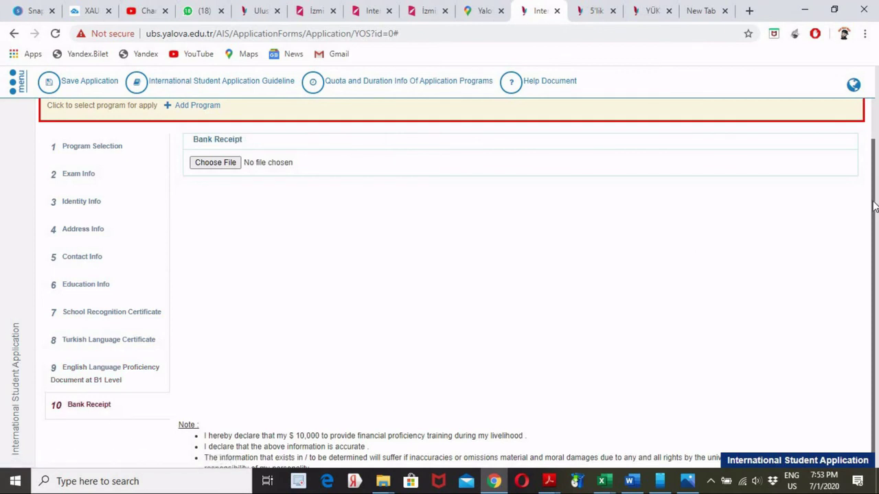
scroll(873, 184, "up", 1)
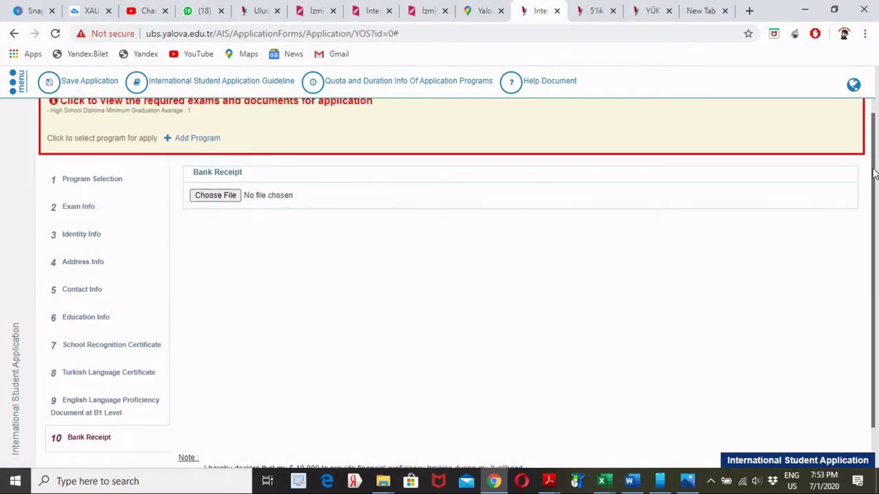
scroll(875, 206, "down", 1)
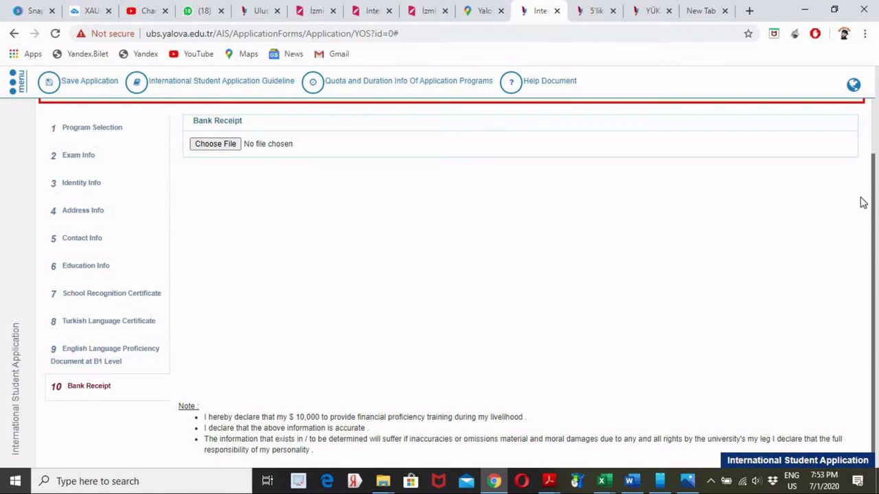
scroll(861, 206, "up", 1)
scroll(860, 210, "down", 1)
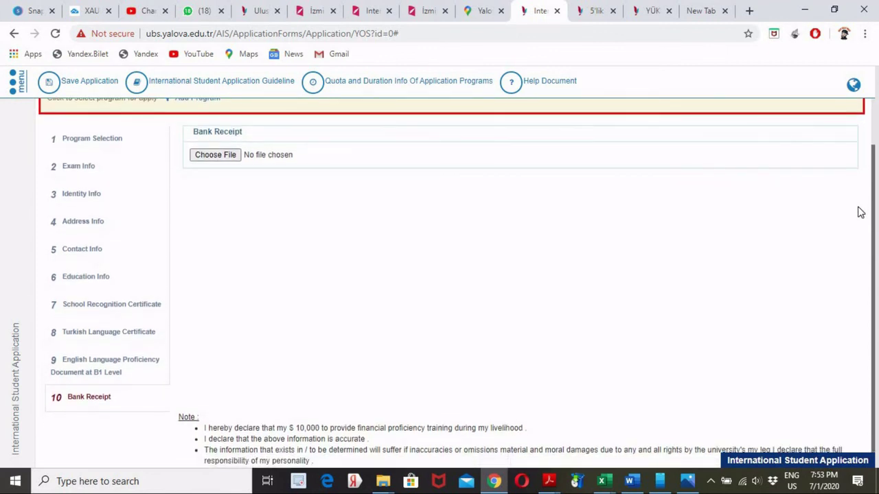
scroll(867, 193, "up", 1)
scroll(870, 198, "down", 1)
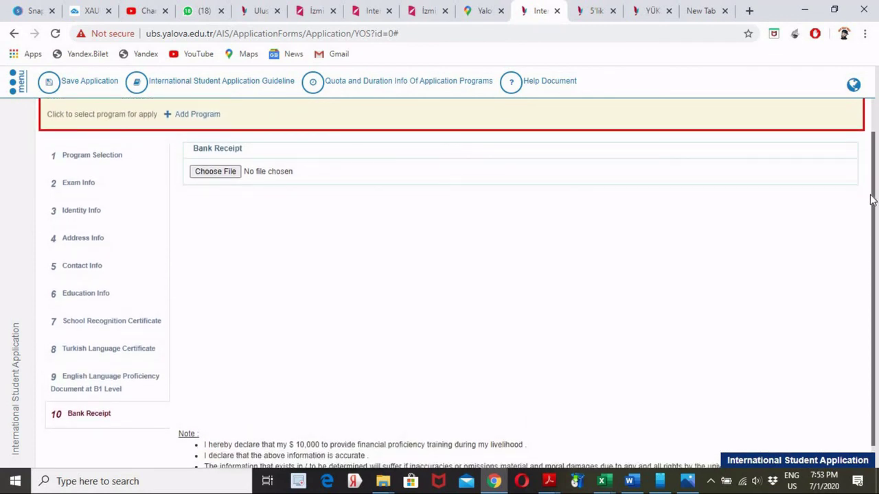
scroll(876, 287, "down", 1)
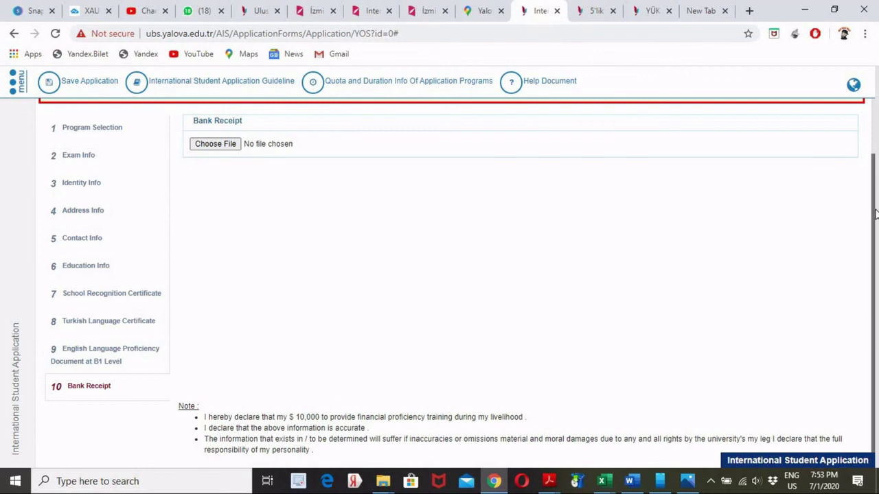
scroll(876, 193, "up", 3)
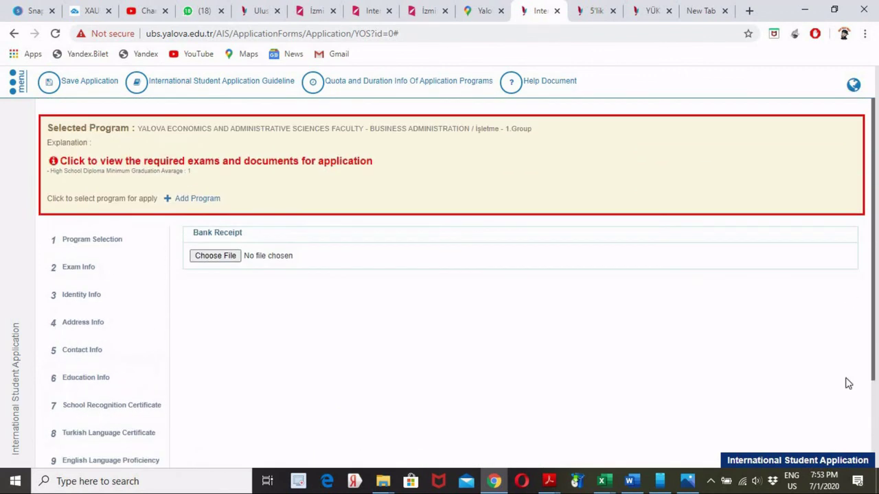
scroll(849, 298, "down", 3)
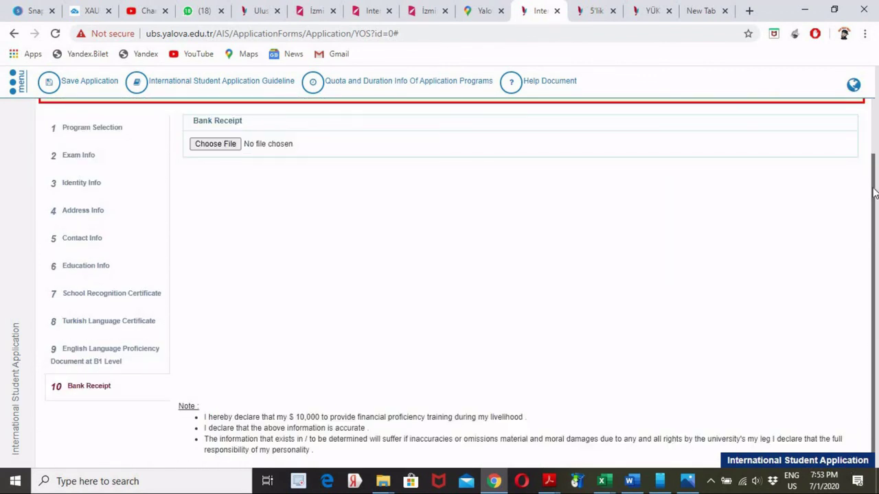
scroll(874, 192, "up", 2)
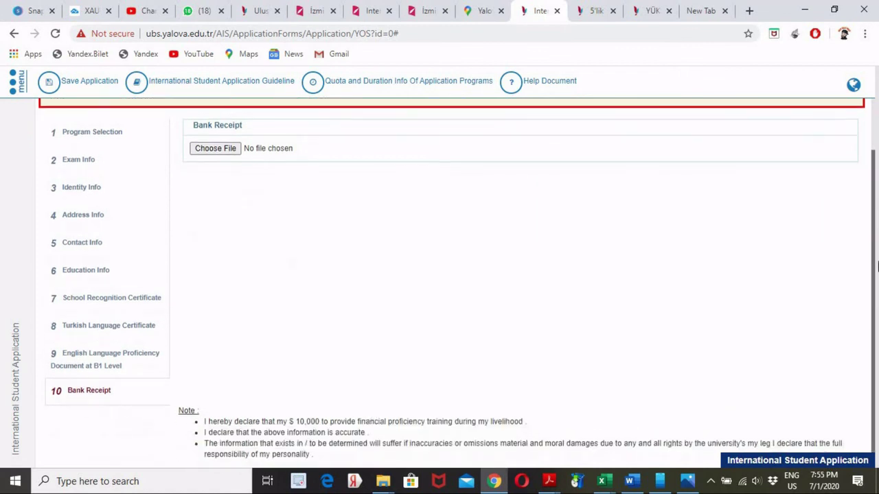
scroll(877, 266, "down", 1)
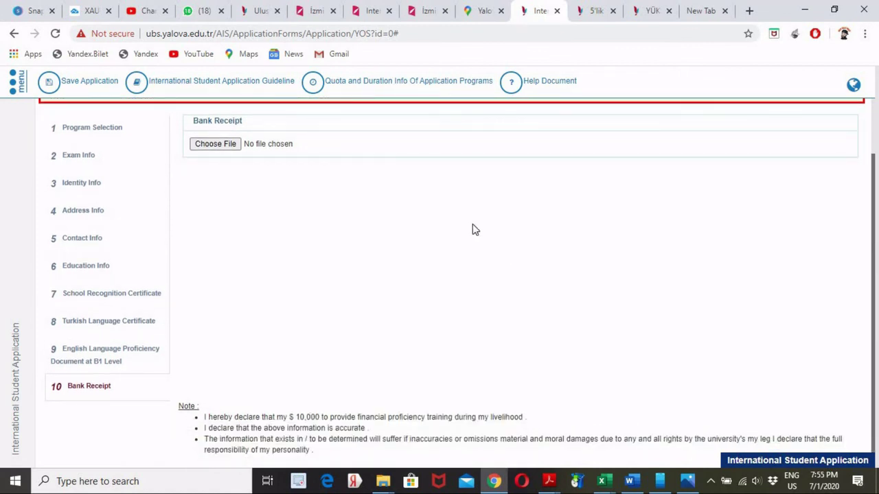
scroll(472, 226, "up", 2)
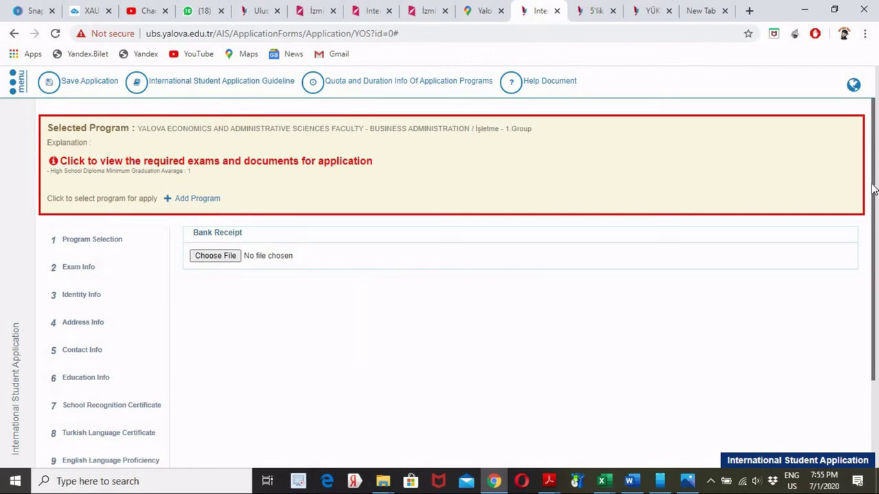
scroll(877, 389, "down", 2)
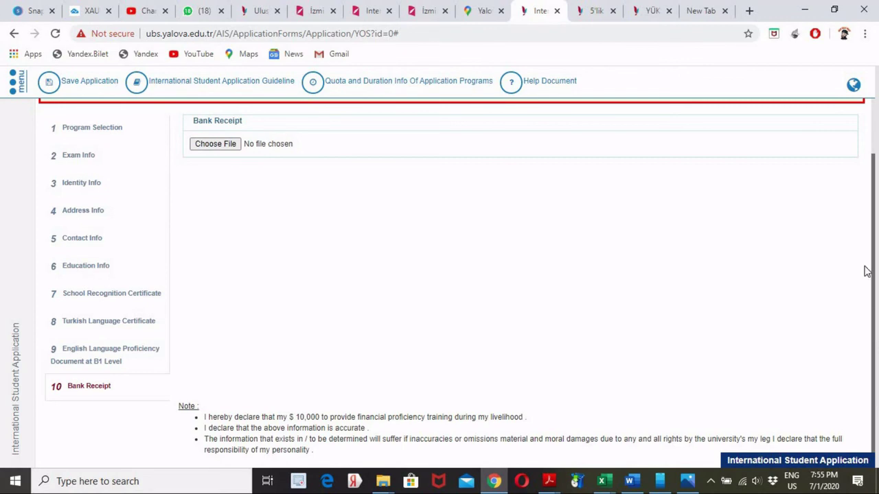
scroll(863, 260, "up", 2)
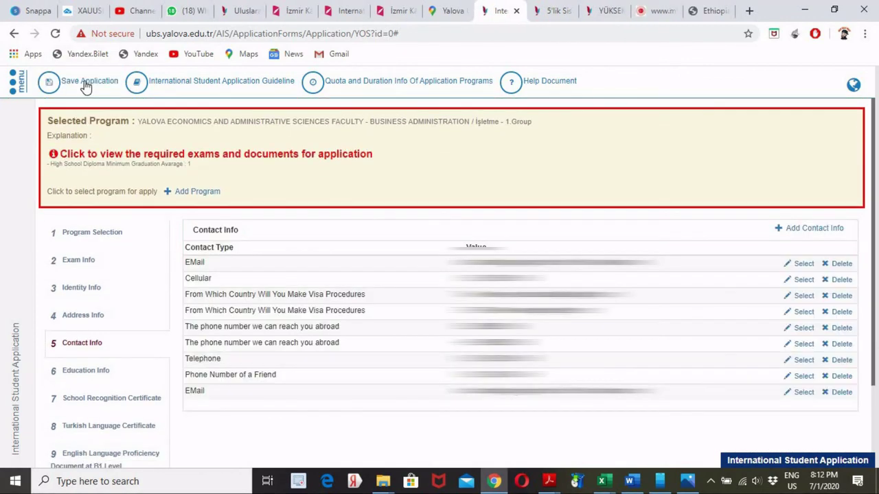
- Save the application, confirm the Warning with Evet, and open a blank browser tab
left_click(85, 80)
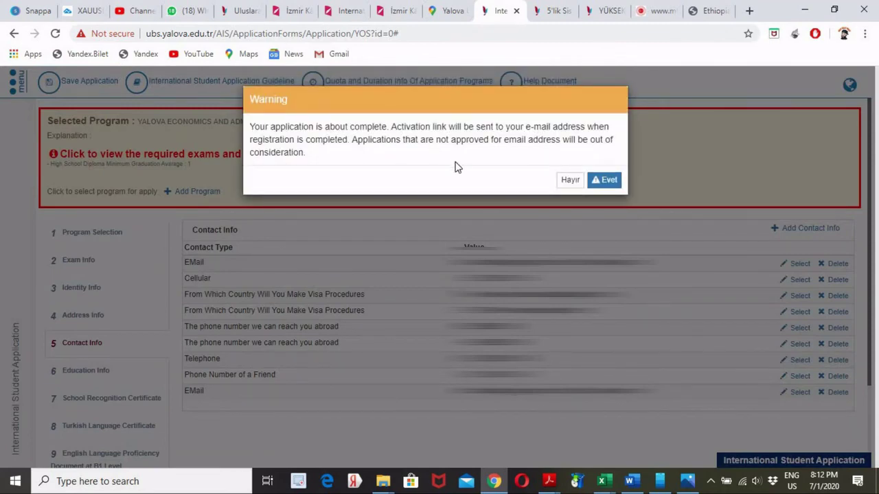
left_click(606, 180)
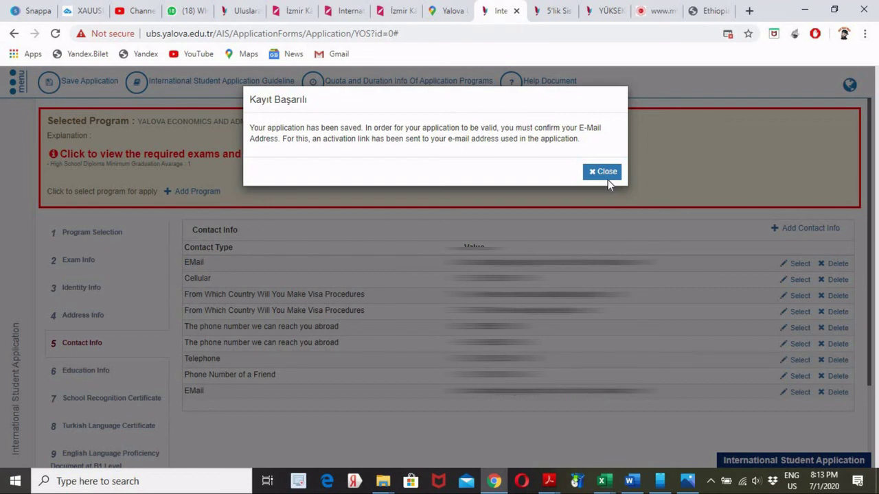
left_click(749, 11)
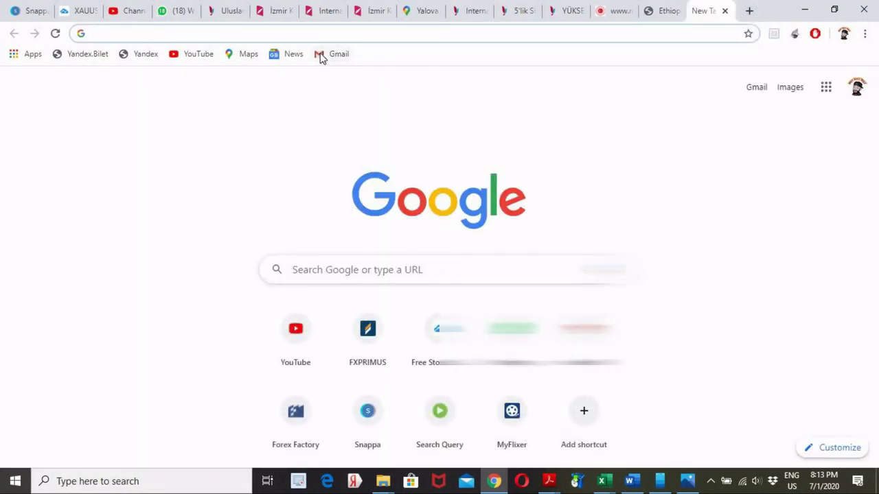
- In Gmail, open the Başvuru Email Onayı message and follow its Buraya Tıklayınız / Click Here link
left_click(321, 59)
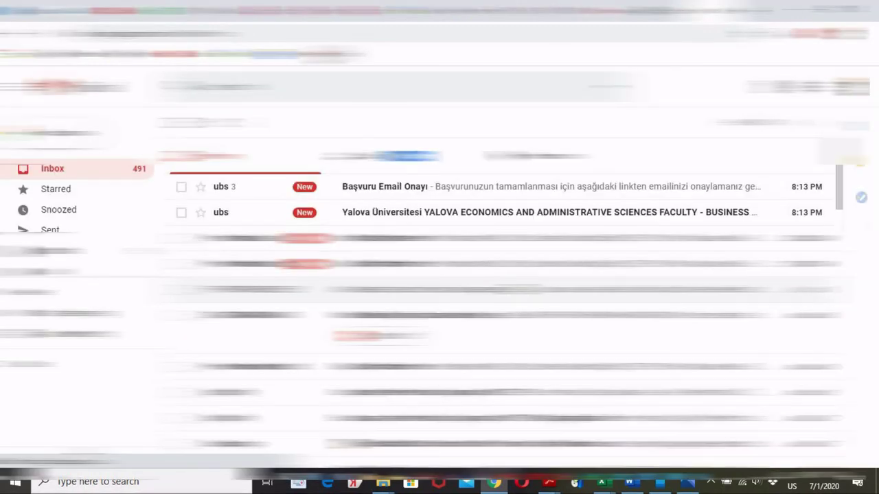
left_click(388, 194)
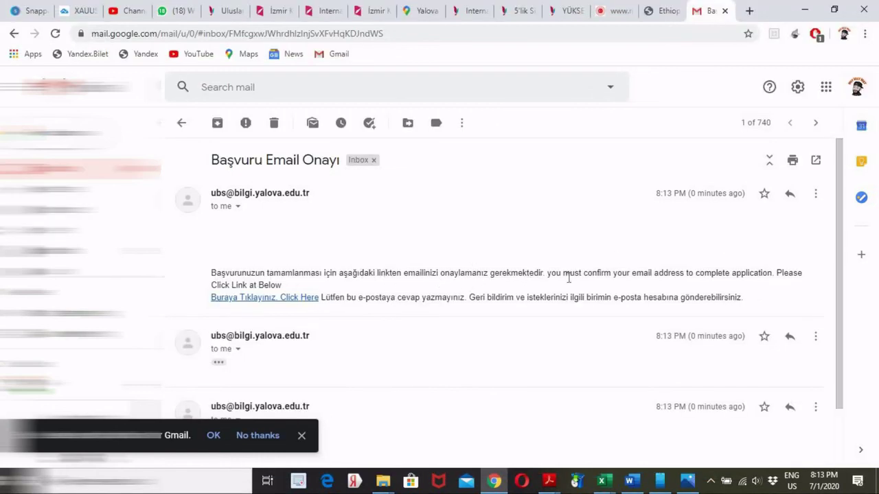
left_click(252, 302)
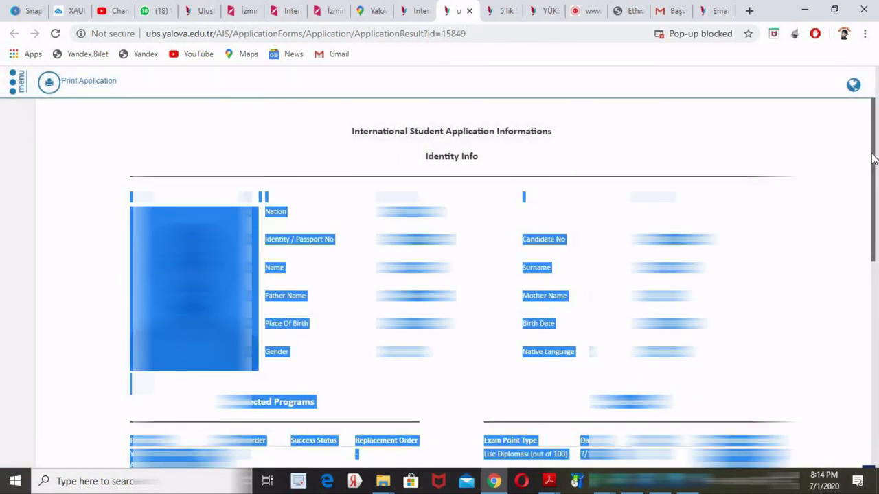
left_click(858, 150)
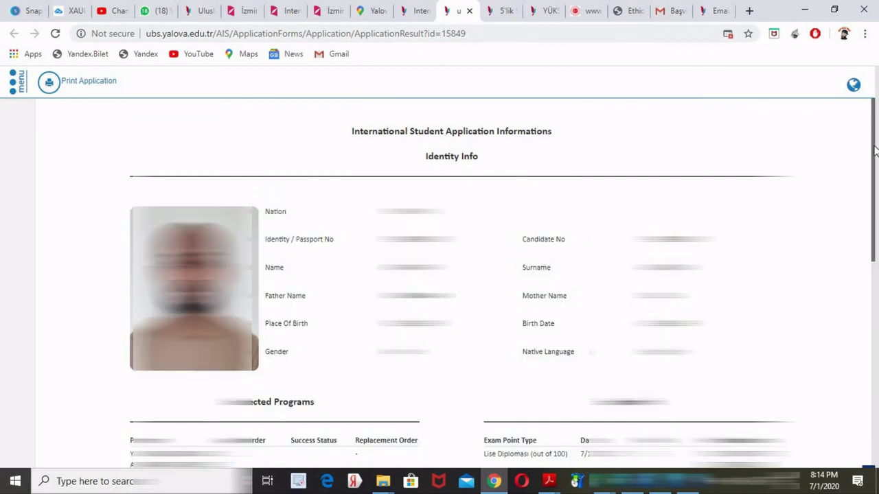
scroll(874, 149, "down", 1)
scroll(874, 150, "down", 4)
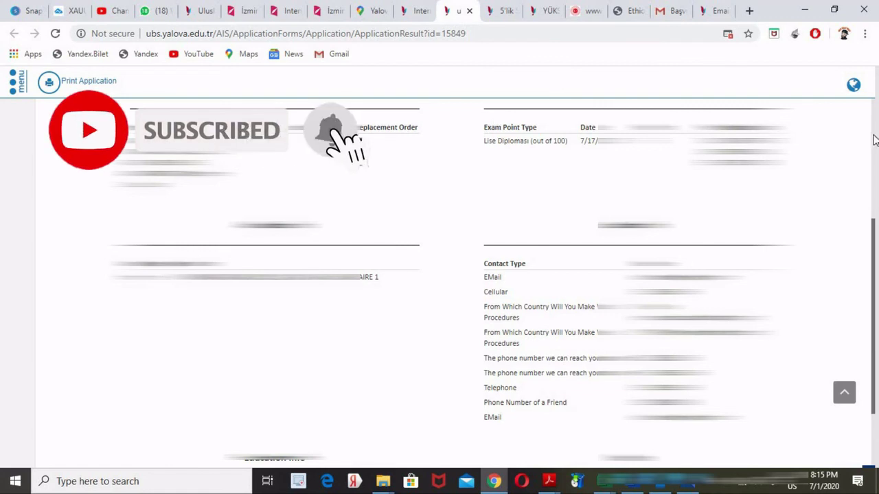
scroll(874, 140, "up", 4)
scroll(874, 139, "up", 1)
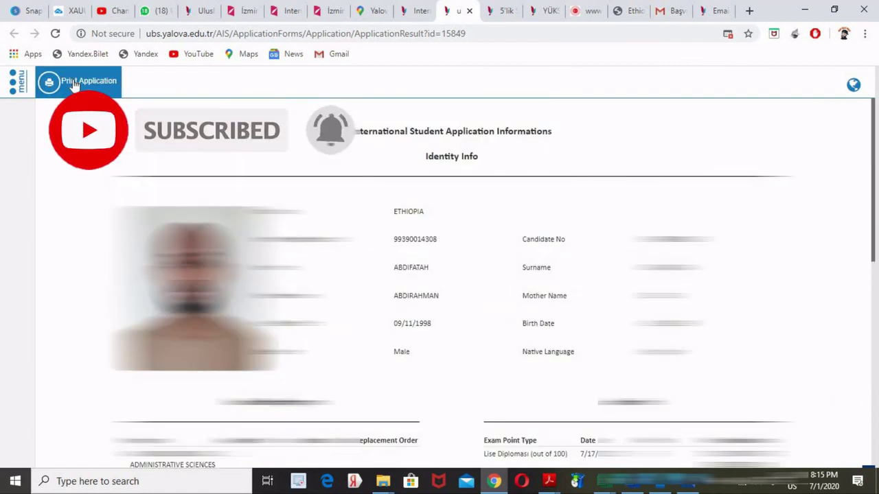